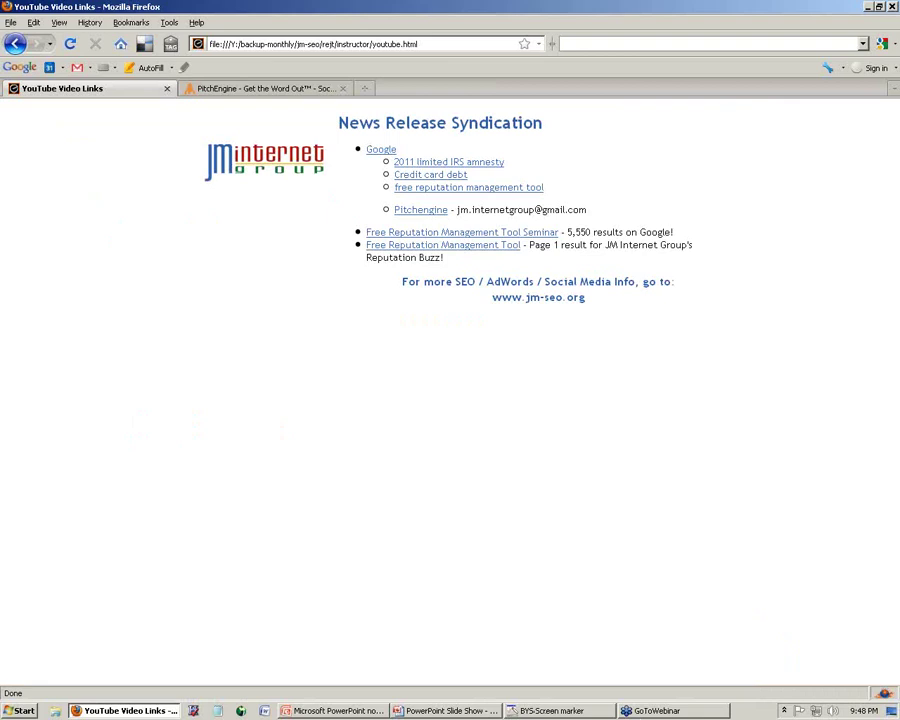
Open the "2011 limited IRS amnesty" Google search link in a new tab and show its results
{"action": "left_click", "coordinate": [650, 711]}
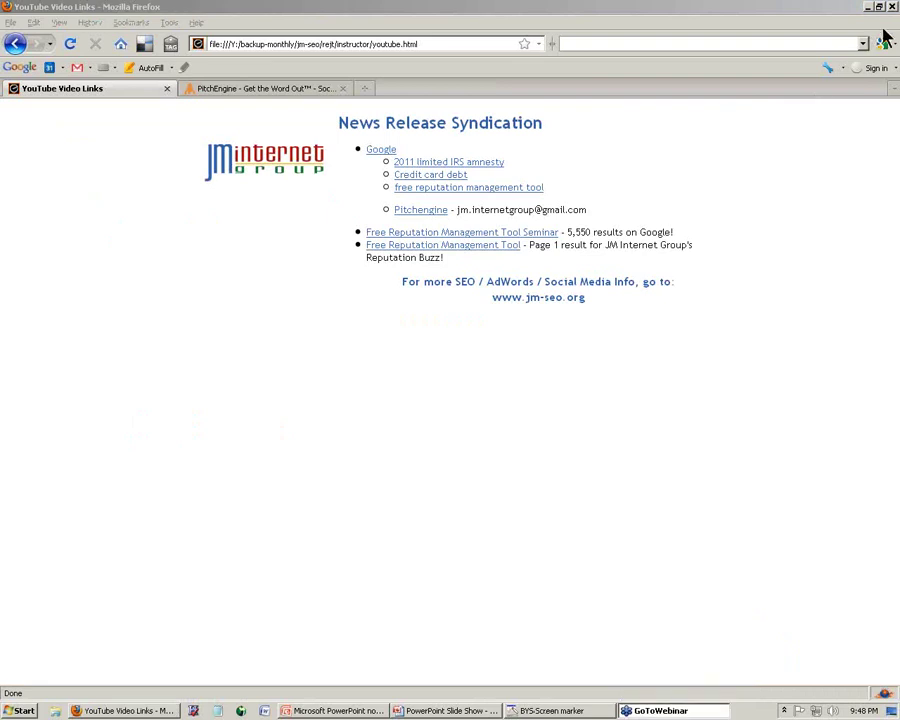
{"action": "left_click", "coordinate": [240, 280]}
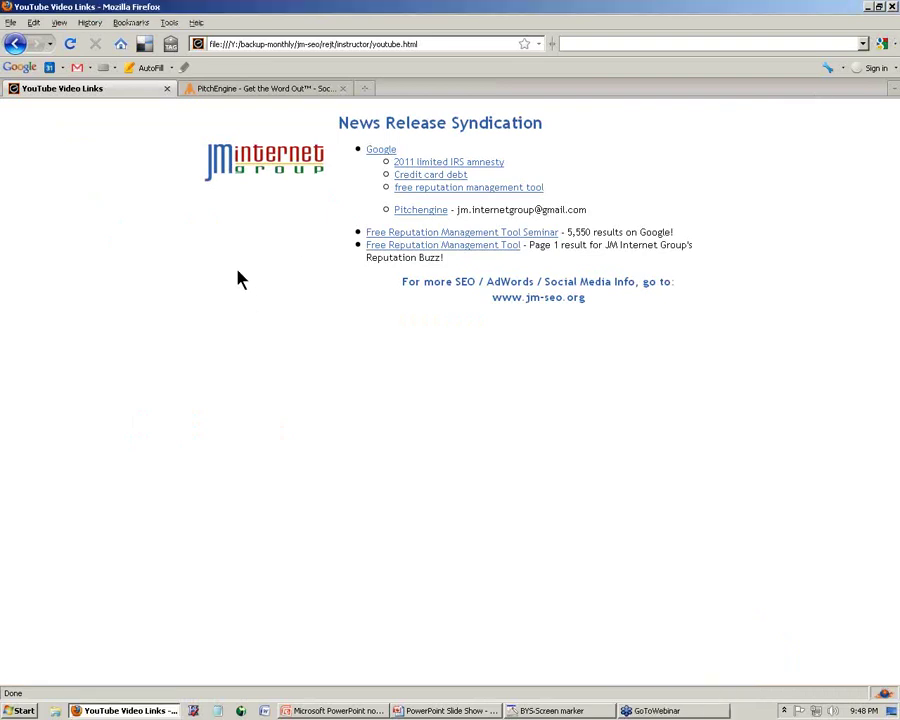
{"action": "right_click", "coordinate": [414, 164]}
{"action": "left_click", "coordinate": [430, 182]}
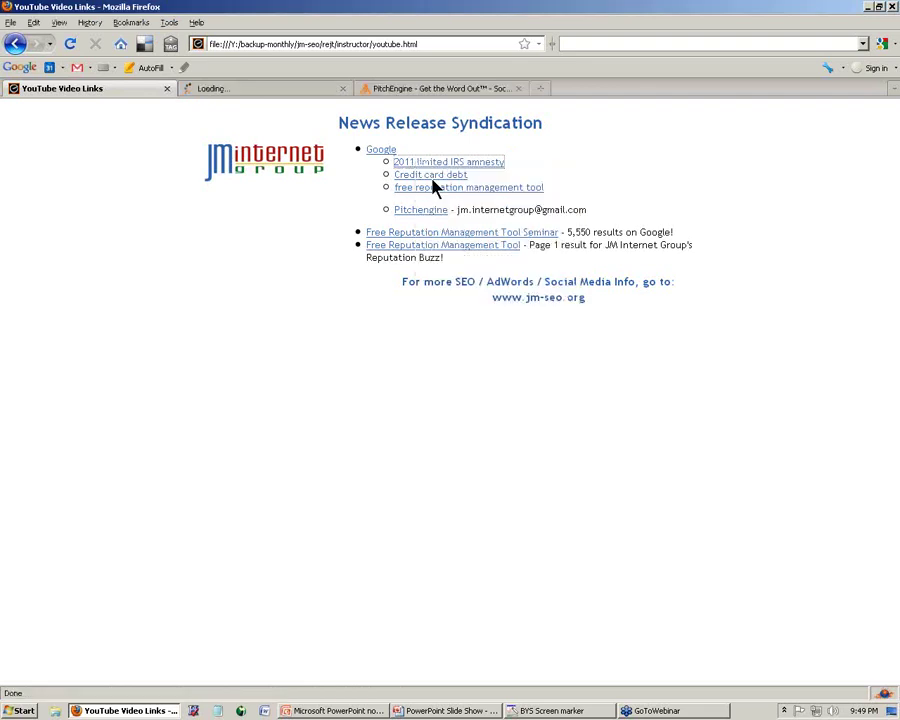
{"action": "left_click", "coordinate": [258, 91]}
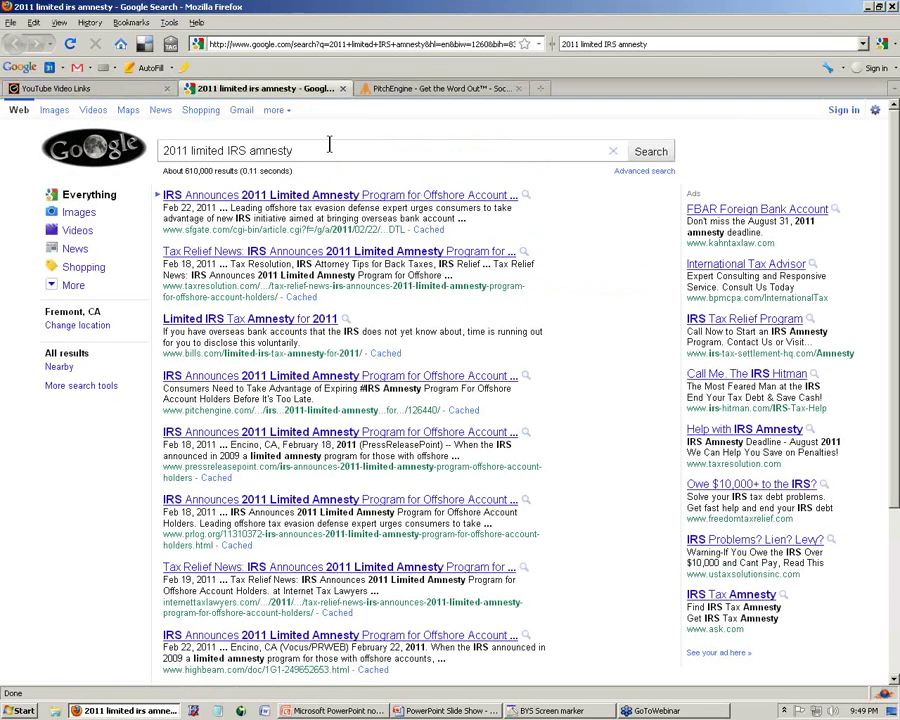
Outline the search query, the sfgate.com address and the PitchEngine result with red rectangles in the screen marker, and clear the markings
{"action": "left_click_drag", "start_coordinate": [330, 150], "coordinate": [163, 150]}
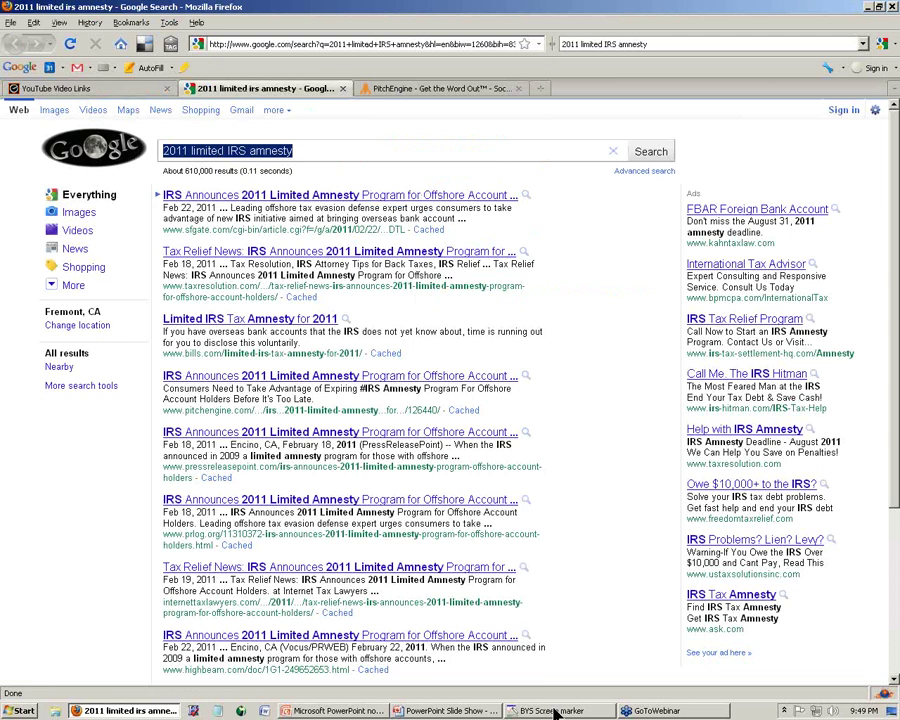
{"action": "key", "text": "ctrl+shift+m"}
{"action": "left_click", "coordinate": [652, 39]}
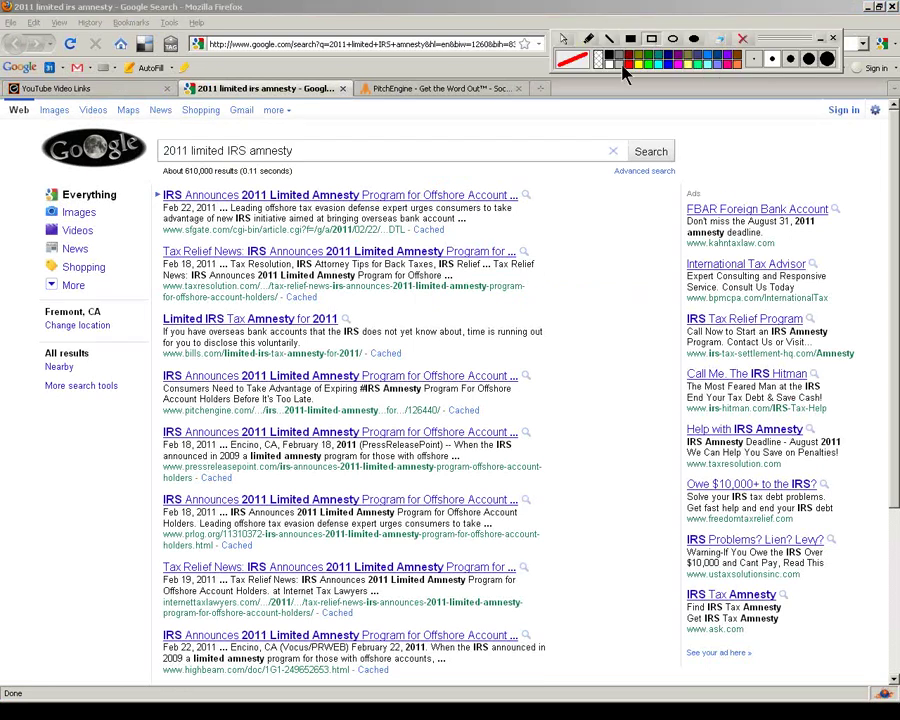
{"action": "mouse_move", "coordinate": [153, 131]}
{"action": "left_mouse_down"}
{"action": "mouse_move", "coordinate": [260, 170]}
{"action": "mouse_move", "coordinate": [315, 167]}
{"action": "left_mouse_up"}
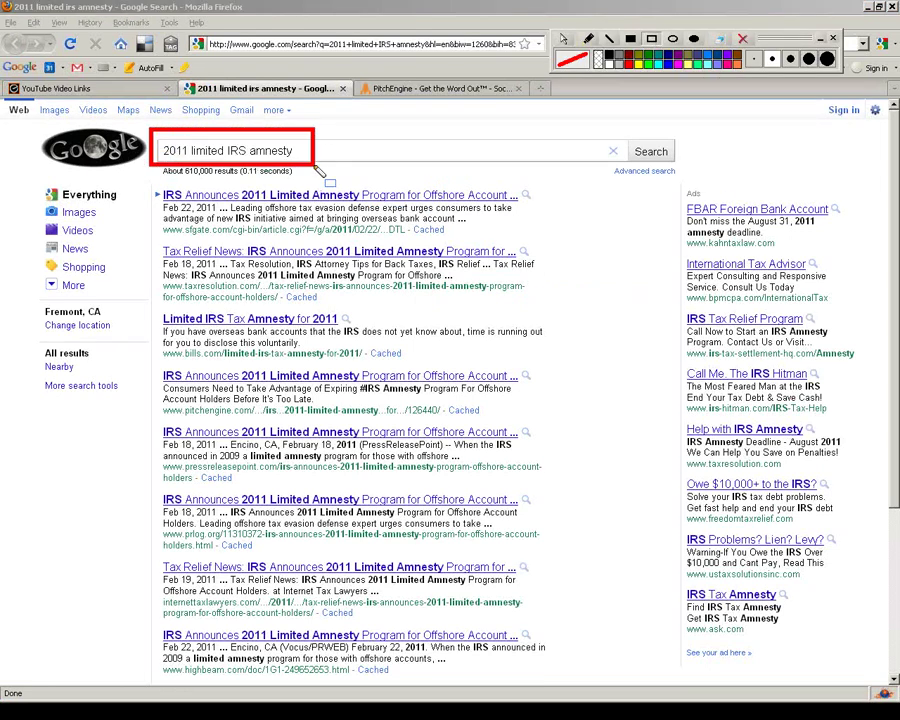
{"action": "left_click_drag", "start_coordinate": [172, 214], "coordinate": [249, 240]}
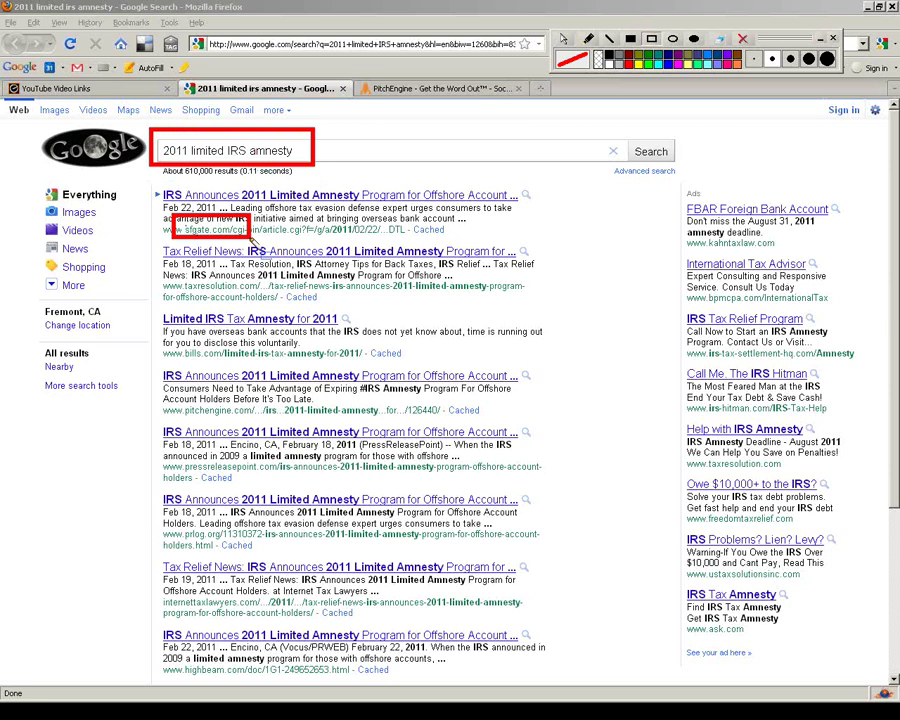
{"action": "mouse_move", "coordinate": [137, 365]}
{"action": "left_mouse_down"}
{"action": "mouse_move", "coordinate": [460, 422]}
{"action": "mouse_move", "coordinate": [546, 422]}
{"action": "left_mouse_up"}
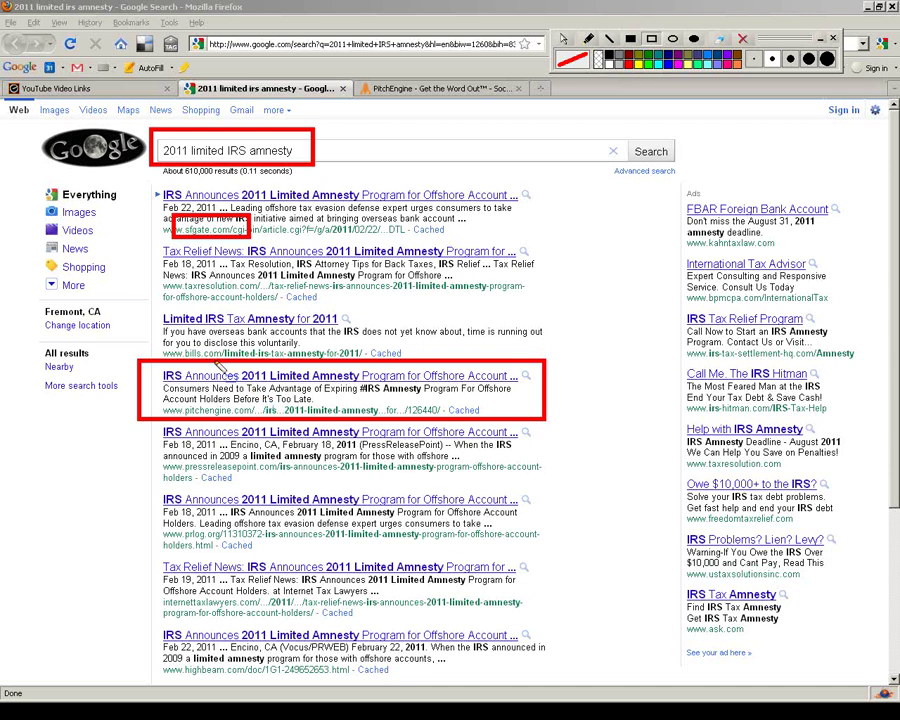
{"action": "left_click", "coordinate": [741, 42]}
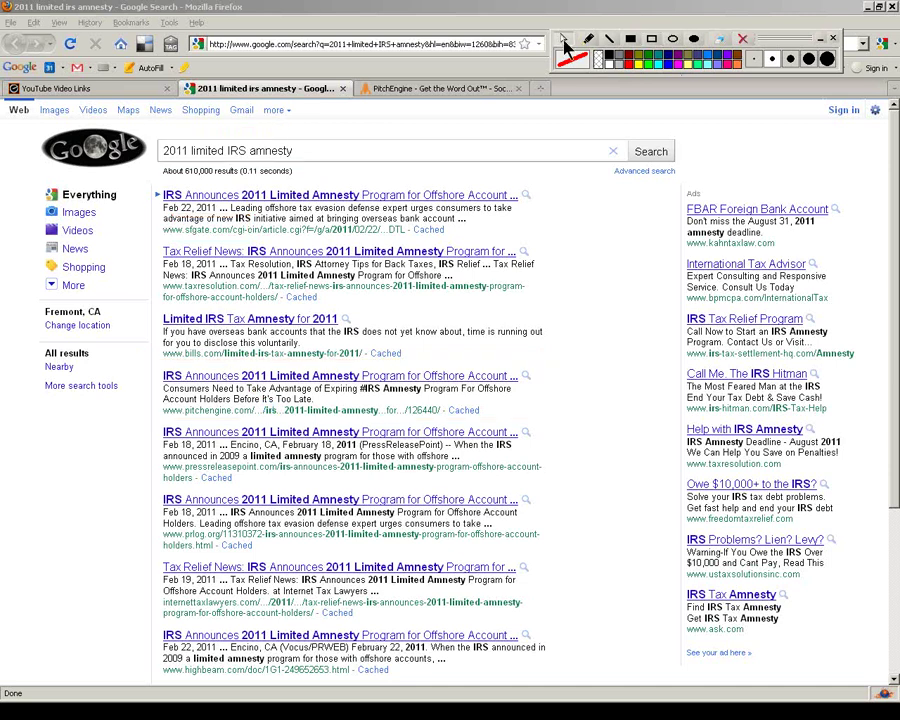
Open the pitchengine.com search result about the 2011 limited amnesty program in a new tab and view the release
{"action": "right_click", "coordinate": [253, 377]}
{"action": "left_click", "coordinate": [285, 392]}
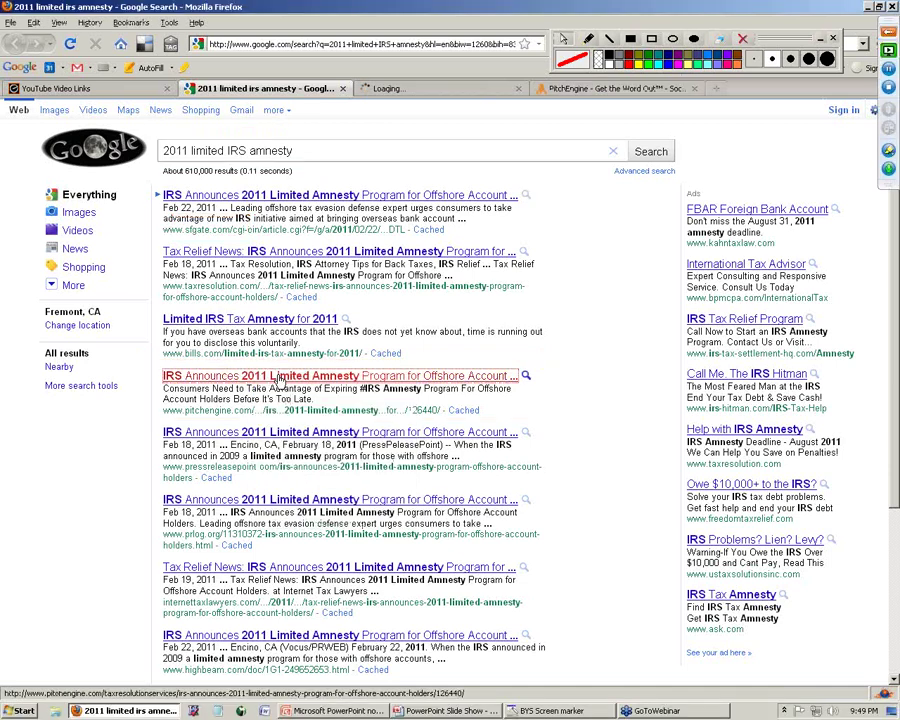
{"action": "left_click", "coordinate": [381, 92]}
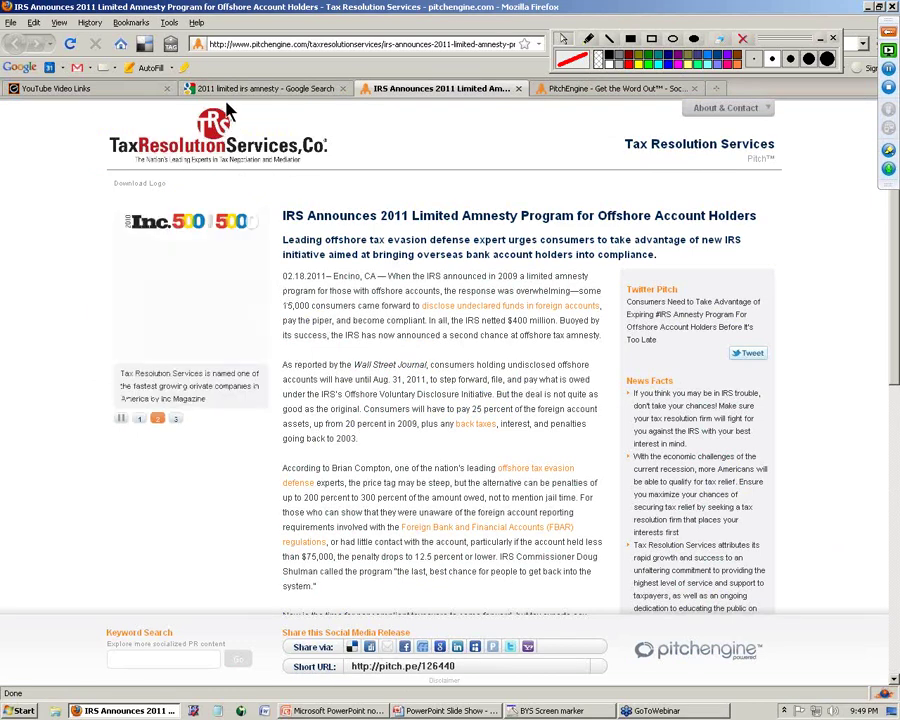
Return to the IRS amnesty results and highlight the pressreleasepoint.com and prlog.org addresses and the search query
{"action": "left_click", "coordinate": [229, 93]}
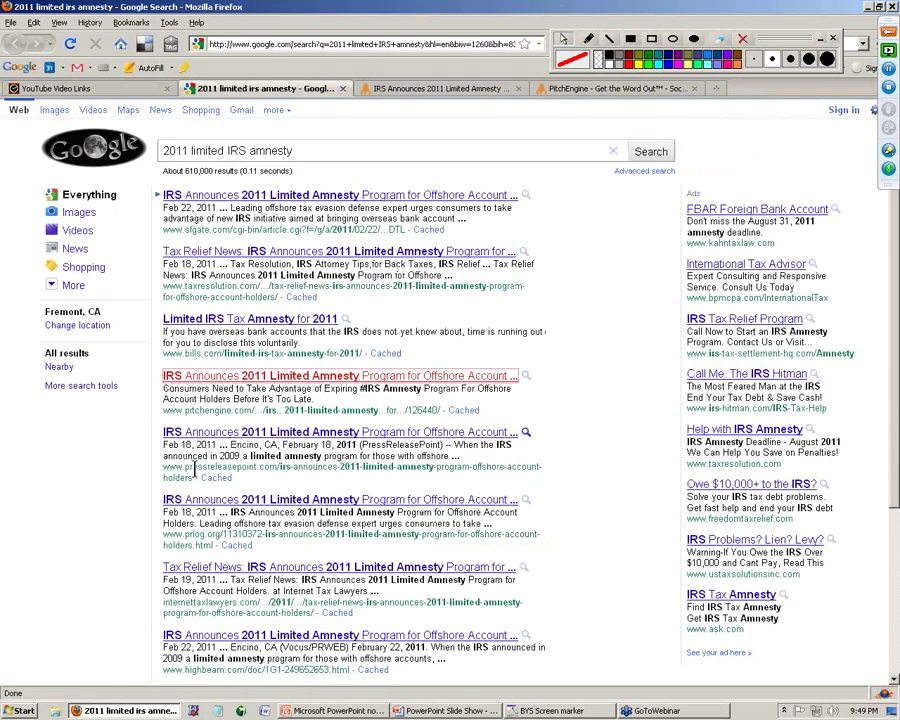
{"action": "left_click_drag", "start_coordinate": [185, 467], "coordinate": [265, 457]}
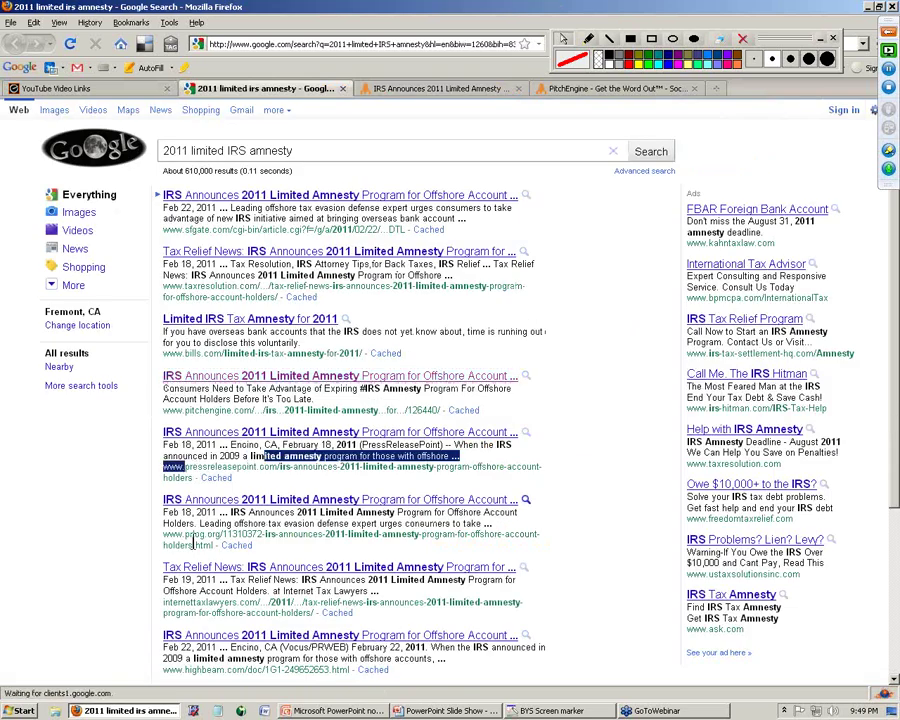
{"action": "double_click", "coordinate": [195, 534]}
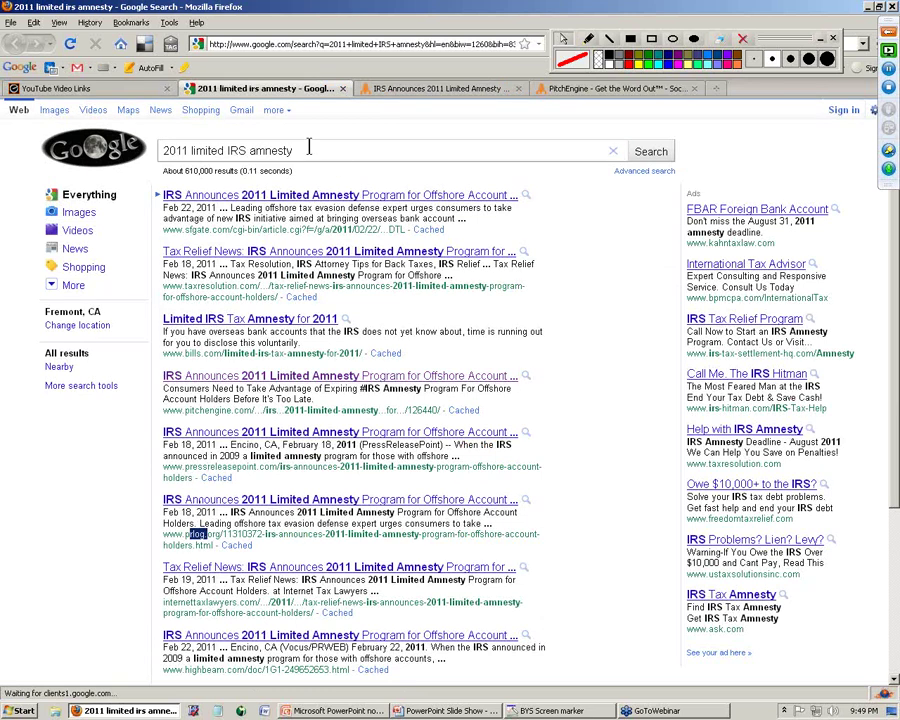
{"action": "left_click_drag", "start_coordinate": [305, 150], "coordinate": [146, 143]}
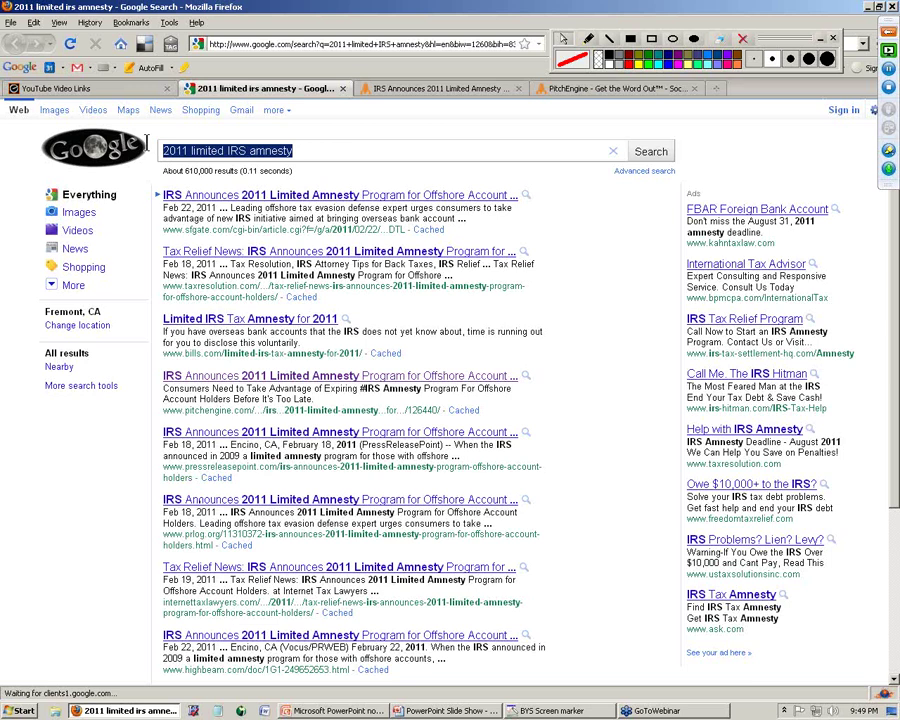
Open the "Credit card debt" Google search link from the YouTube Video Links page in a new tab and show it
{"action": "left_click", "coordinate": [94, 90]}
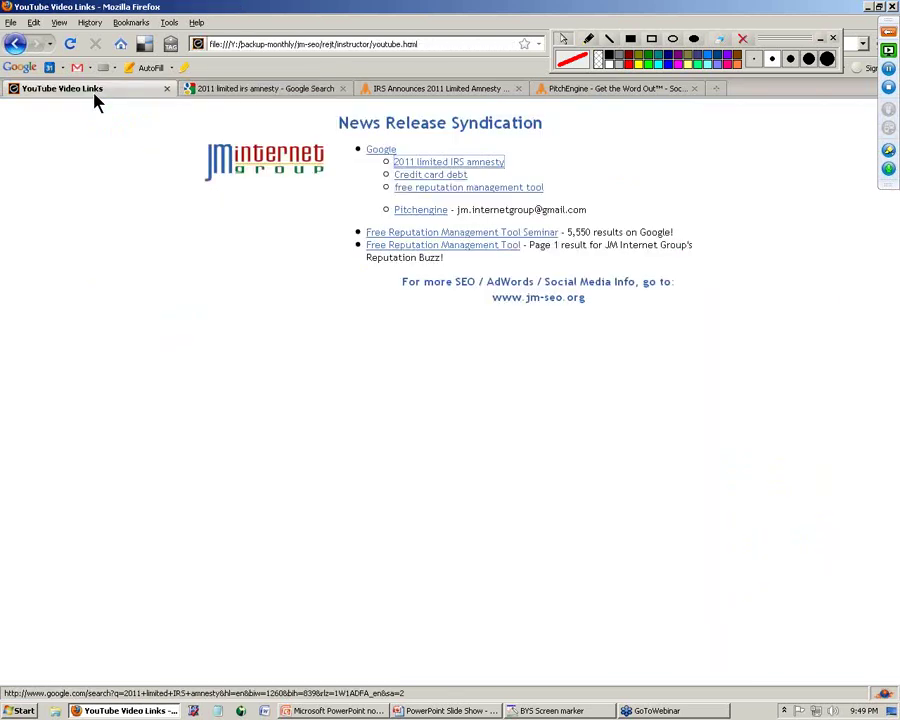
{"action": "right_click", "coordinate": [436, 175]}
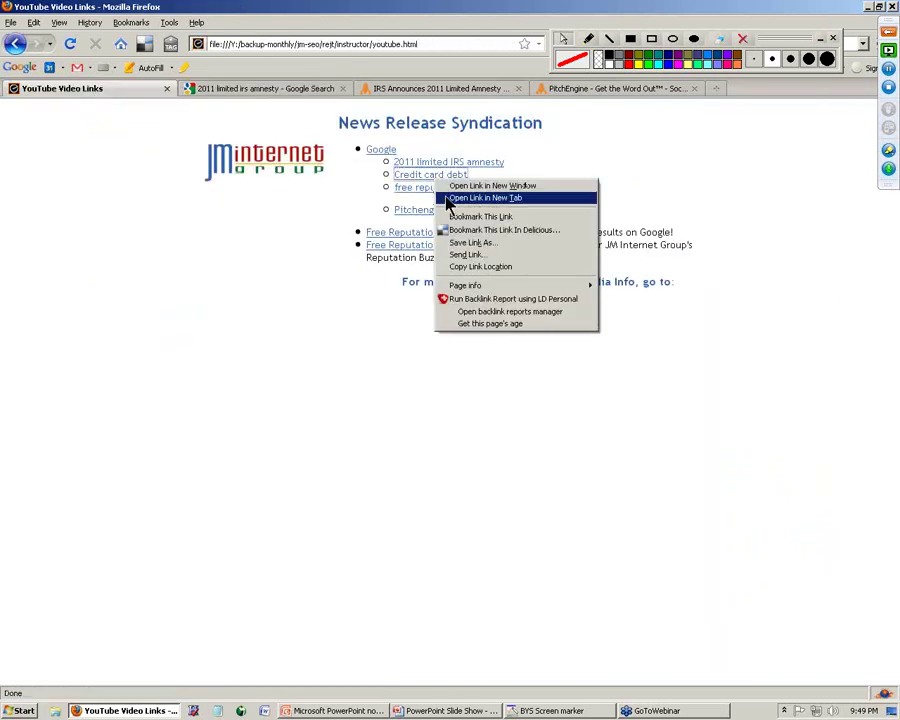
{"action": "left_click", "coordinate": [452, 196]}
{"action": "left_click", "coordinate": [257, 88]}
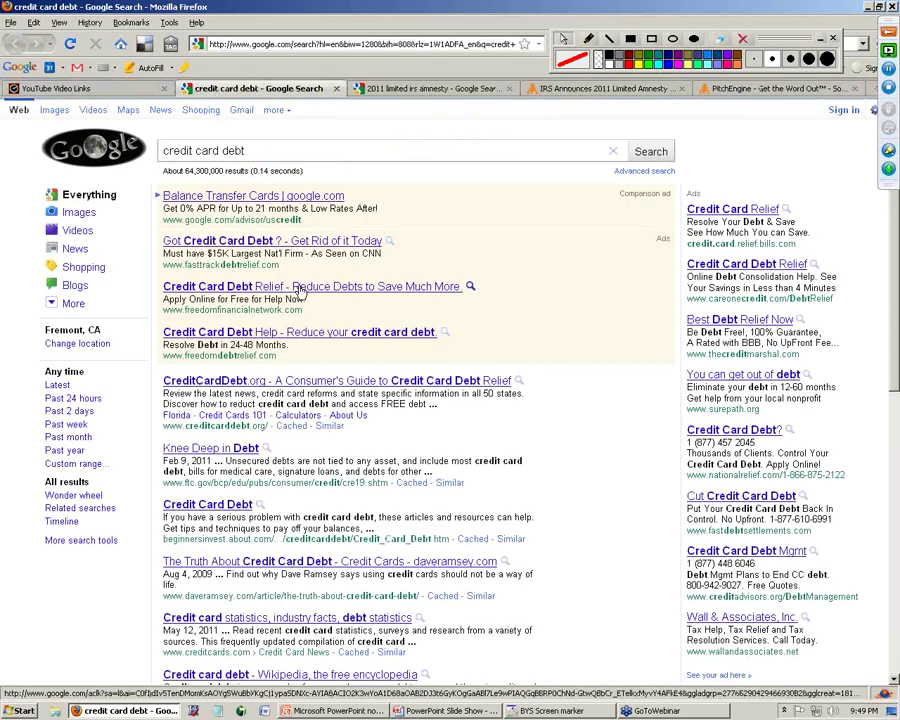
Outline the "News for credit card debt" section, its heading and its news stories with red rectangles, and leave the drawing mode
{"action": "scroll", "coordinate": [257, 157], "scroll_direction": "down", "scroll_amount": 7}
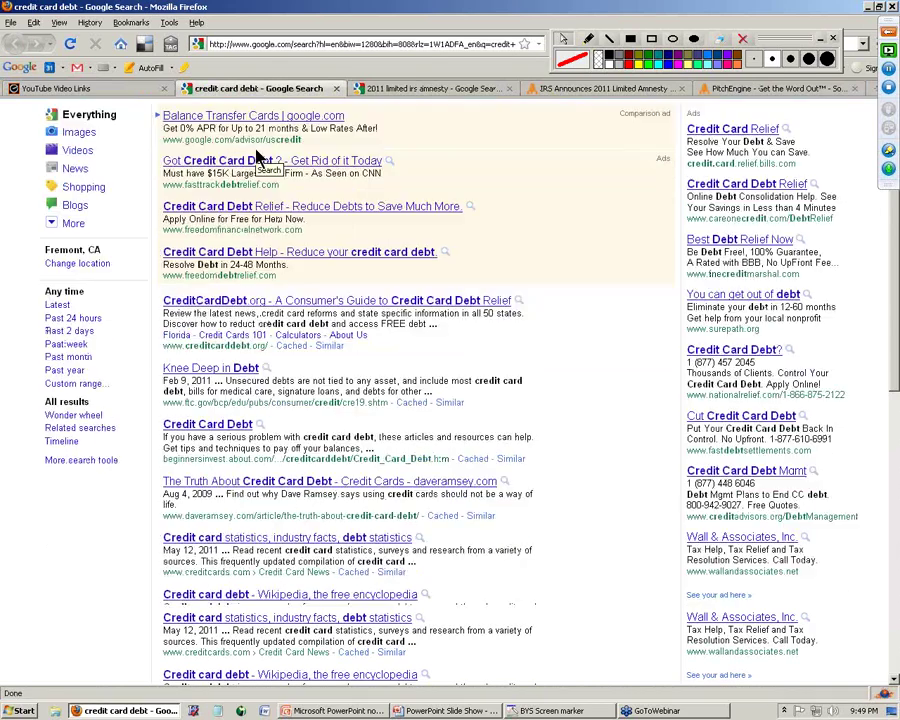
{"action": "scroll", "coordinate": [257, 157], "scroll_direction": "down", "scroll_amount": 3}
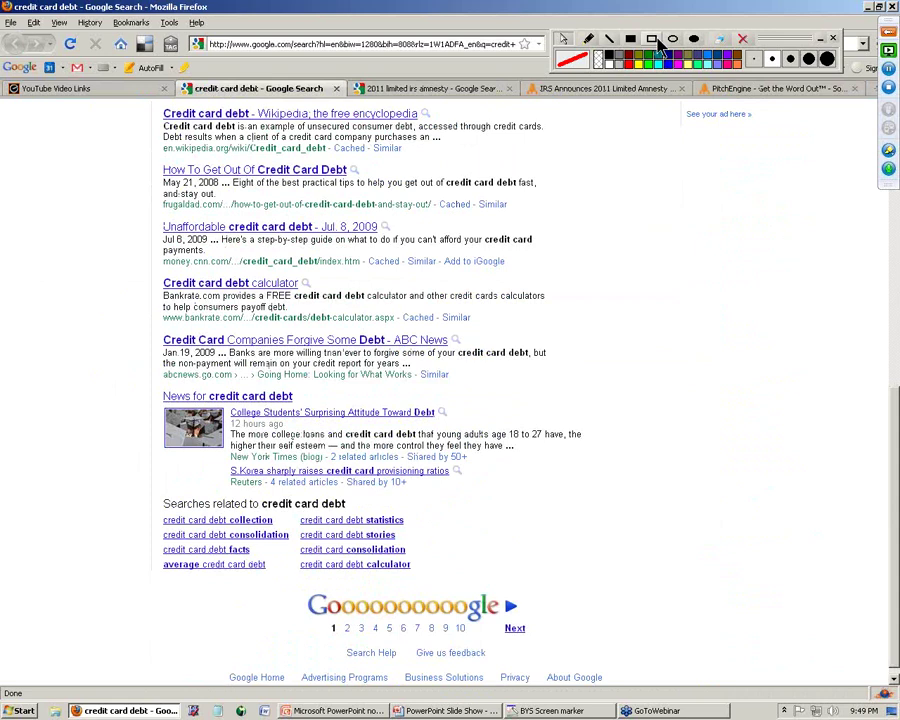
{"action": "left_click_drag", "start_coordinate": [120, 350], "coordinate": [634, 512]}
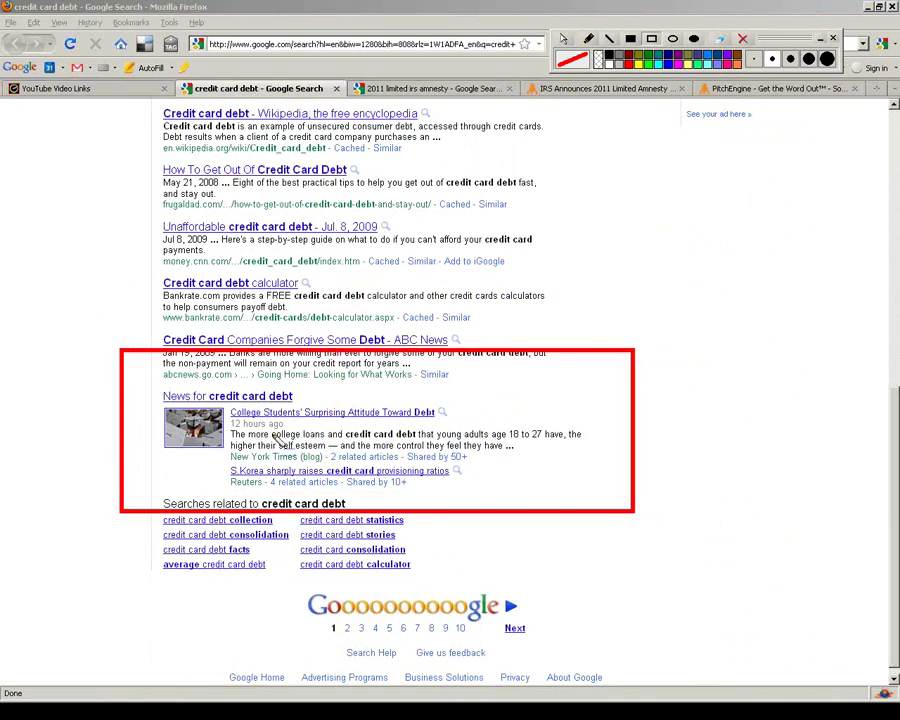
{"action": "left_click_drag", "start_coordinate": [102, 375], "coordinate": [313, 406]}
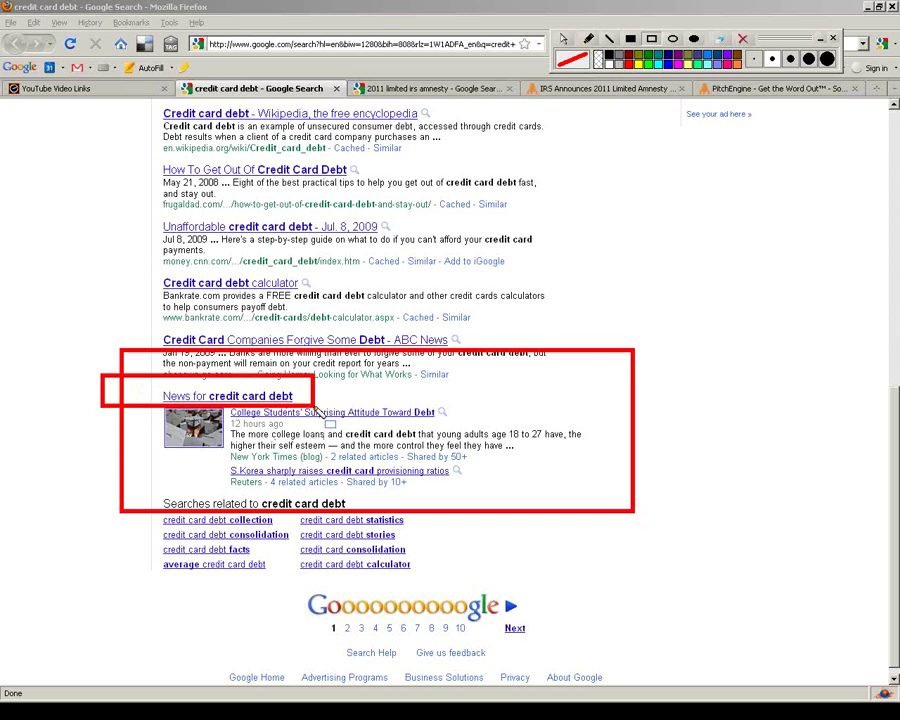
{"action": "mouse_move", "coordinate": [215, 403]}
{"action": "left_mouse_down"}
{"action": "mouse_move", "coordinate": [505, 511]}
{"action": "mouse_move", "coordinate": [505, 499]}
{"action": "left_mouse_up"}
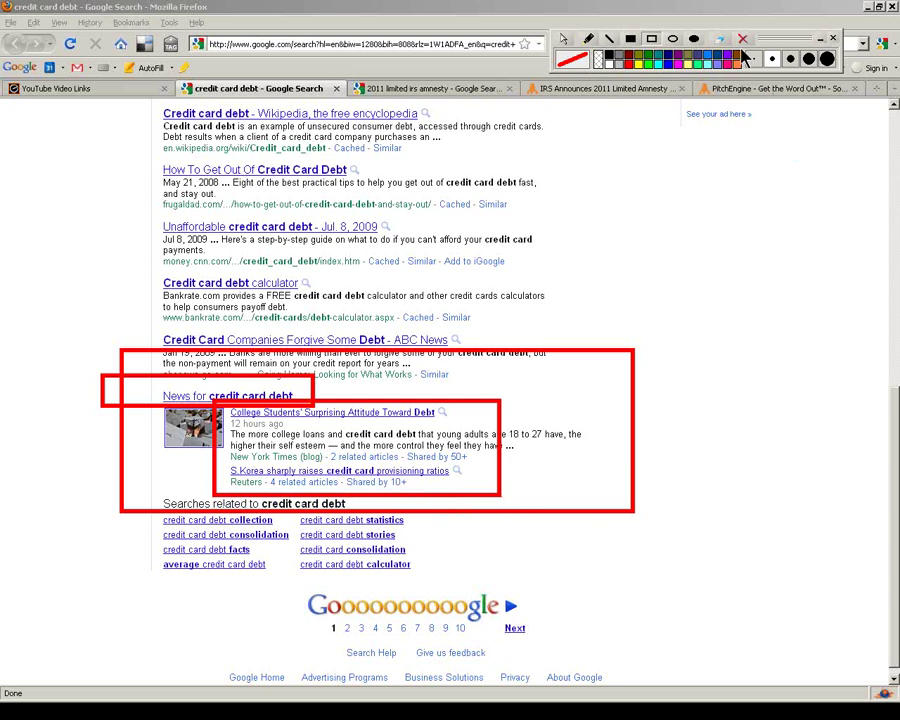
{"action": "left_click", "coordinate": [564, 40]}
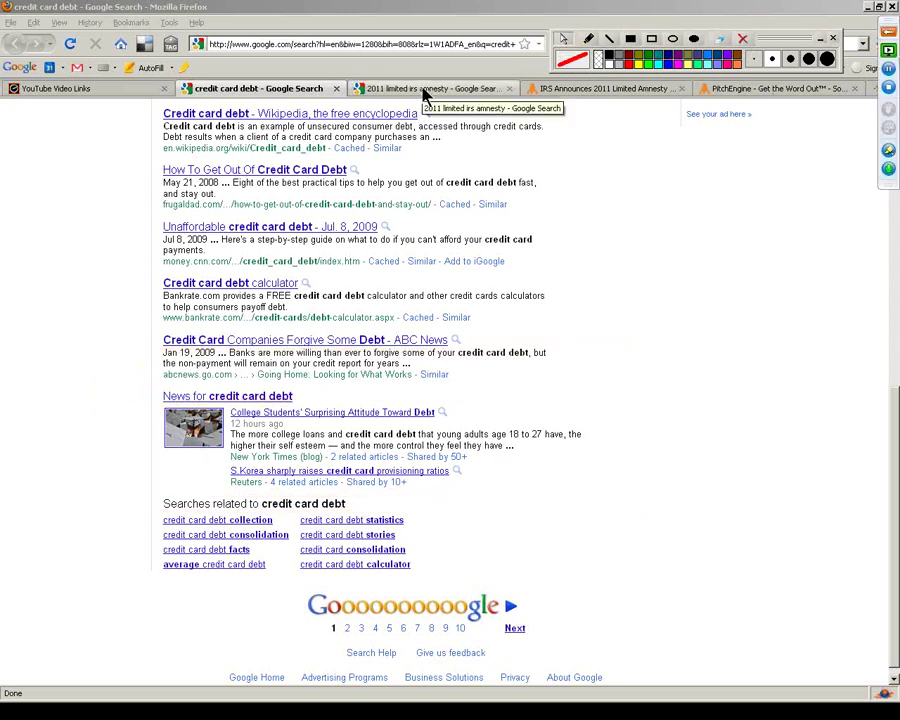
Switch to the PowerPoint slide show and present the "Google Loves News" slide
{"action": "key", "text": "alt+Tab"}
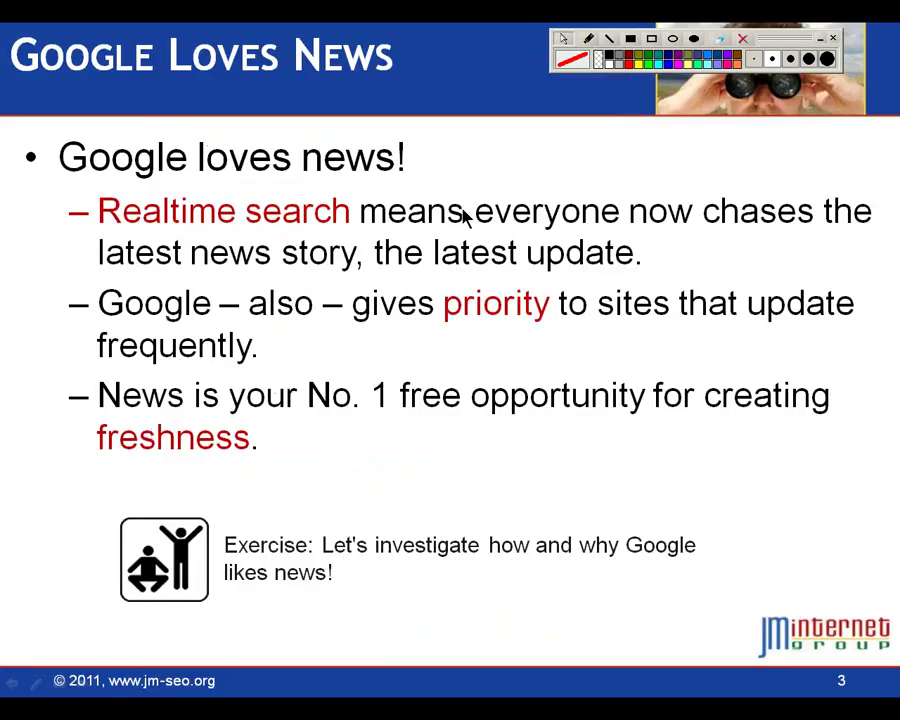
{"action": "left_click", "coordinate": [268, 317]}
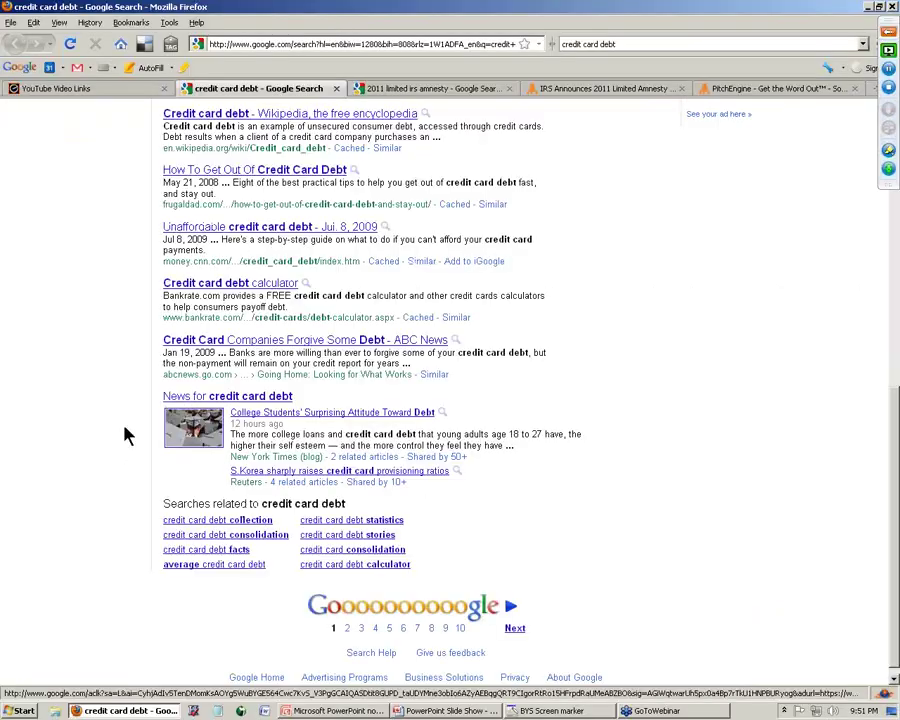
Copy the sign-in e-mail address listed beside the Pitchengine link on the YouTube Video Links page
{"action": "left_click", "coordinate": [735, 90]}
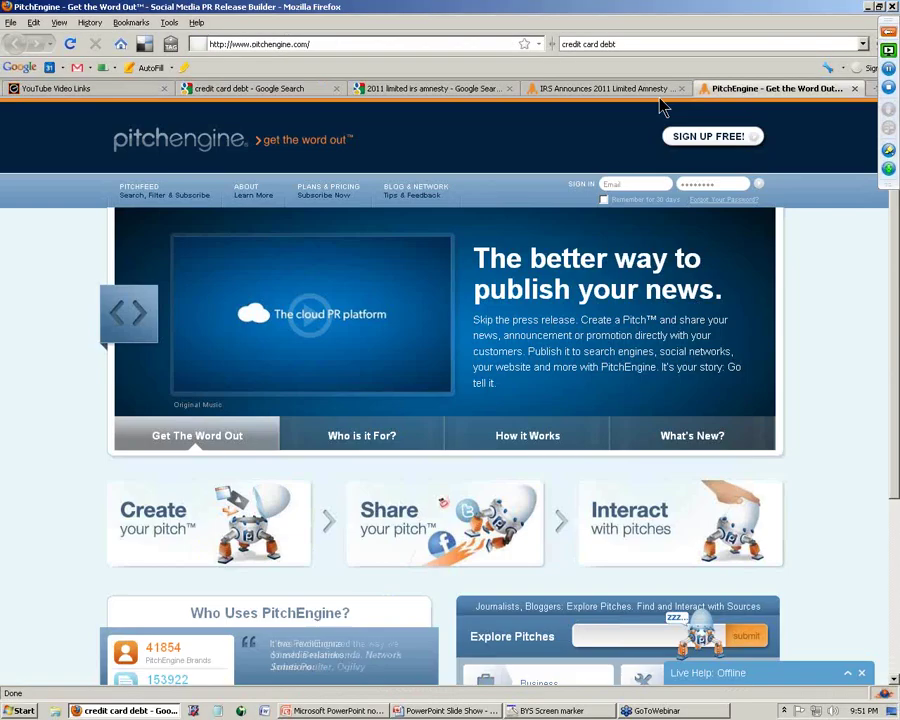
{"action": "left_click", "coordinate": [74, 91]}
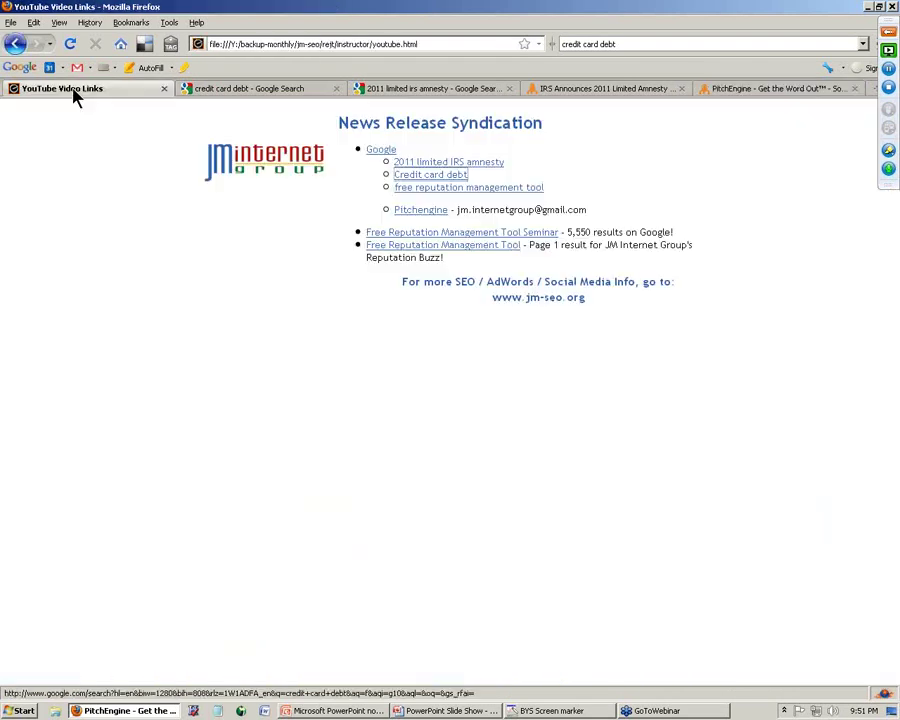
{"action": "left_click_drag", "start_coordinate": [457, 209], "coordinate": [590, 210]}
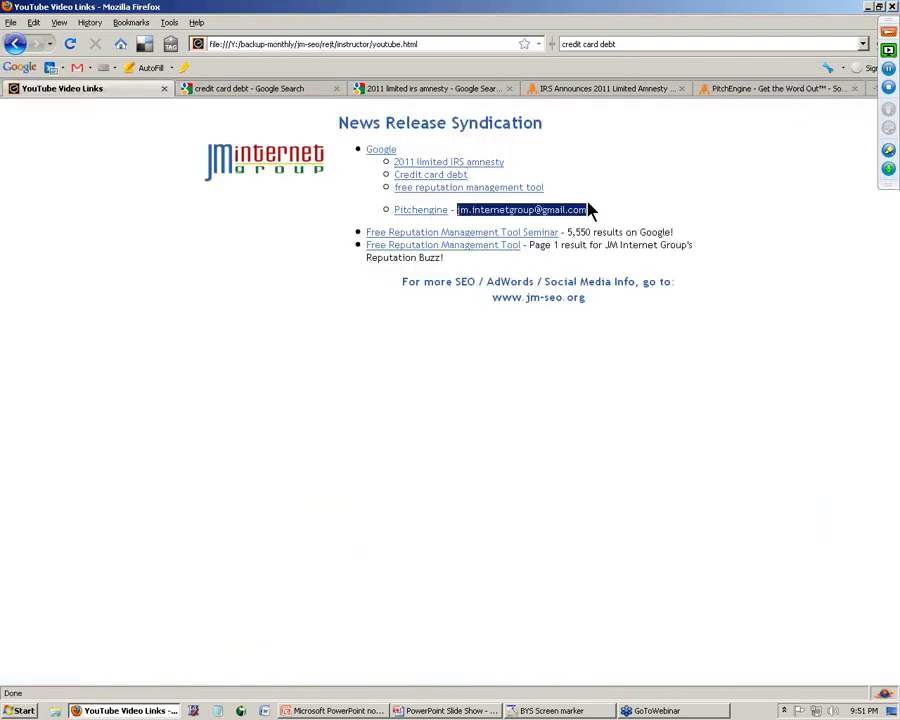
Sign in to PitchEngine with the account e-mail and the account password
{"action": "left_click", "coordinate": [719, 89]}
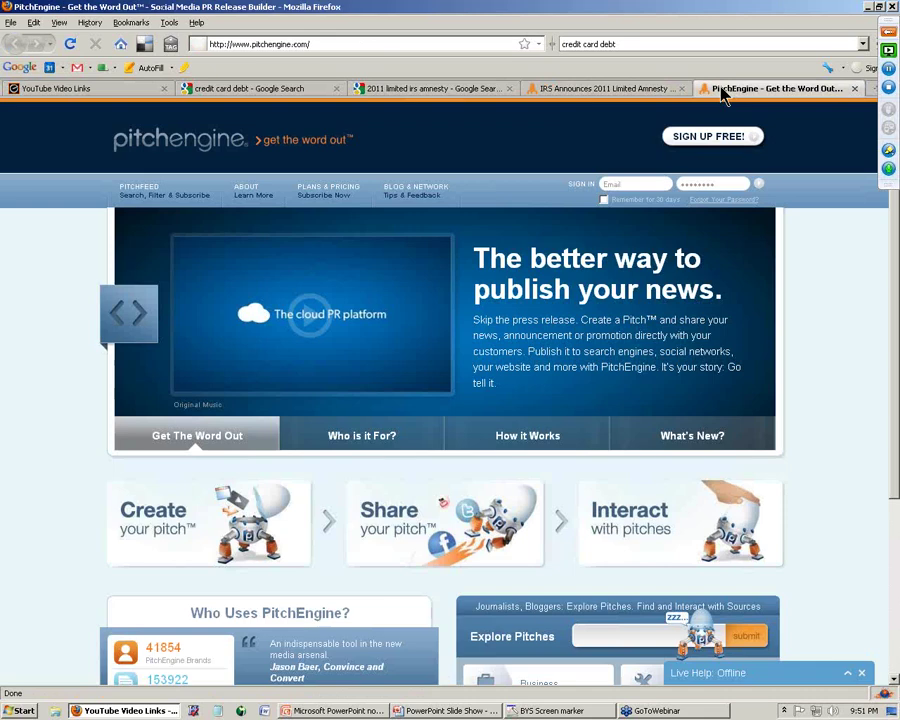
{"action": "double_click", "coordinate": [631, 186]}
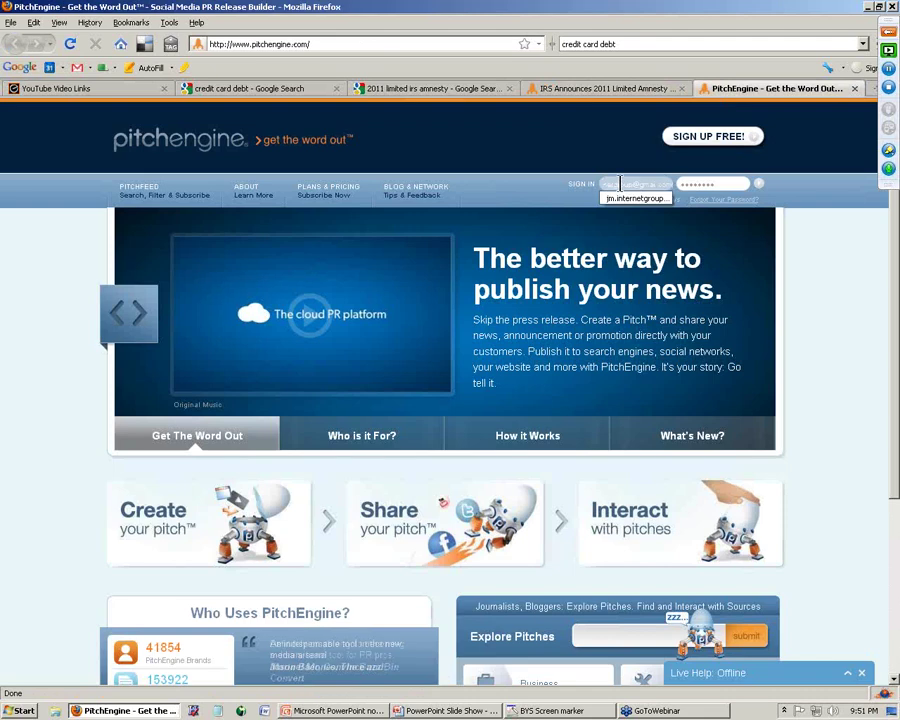
{"action": "key", "text": "Down"}
{"action": "key", "text": "Return"}
{"action": "key", "text": "Tab"}
{"action": "key", "text": "BackSpace"}
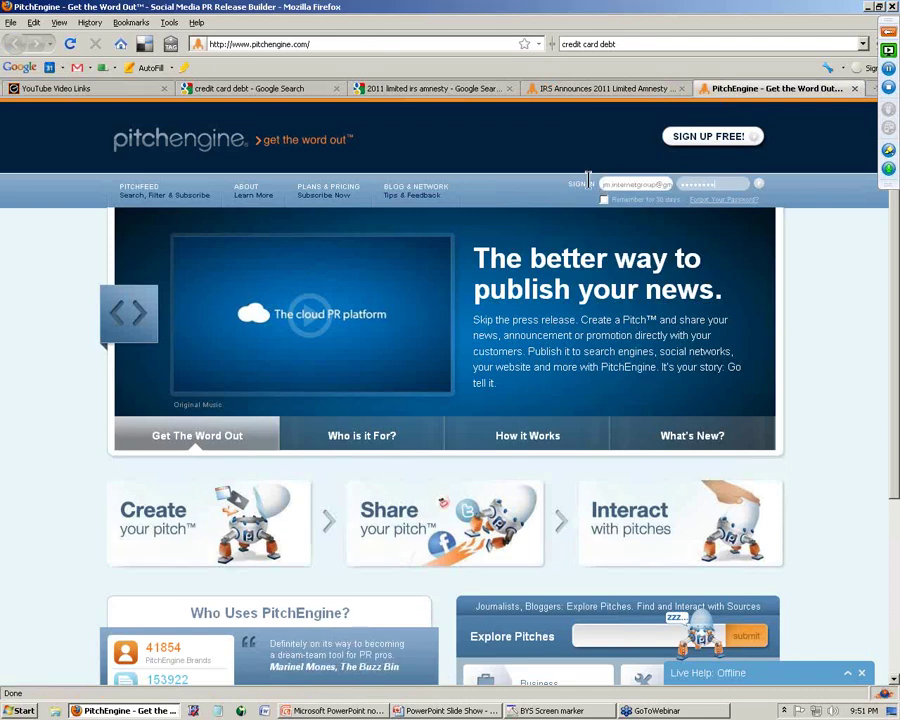
{"action": "key", "text": "Return"}
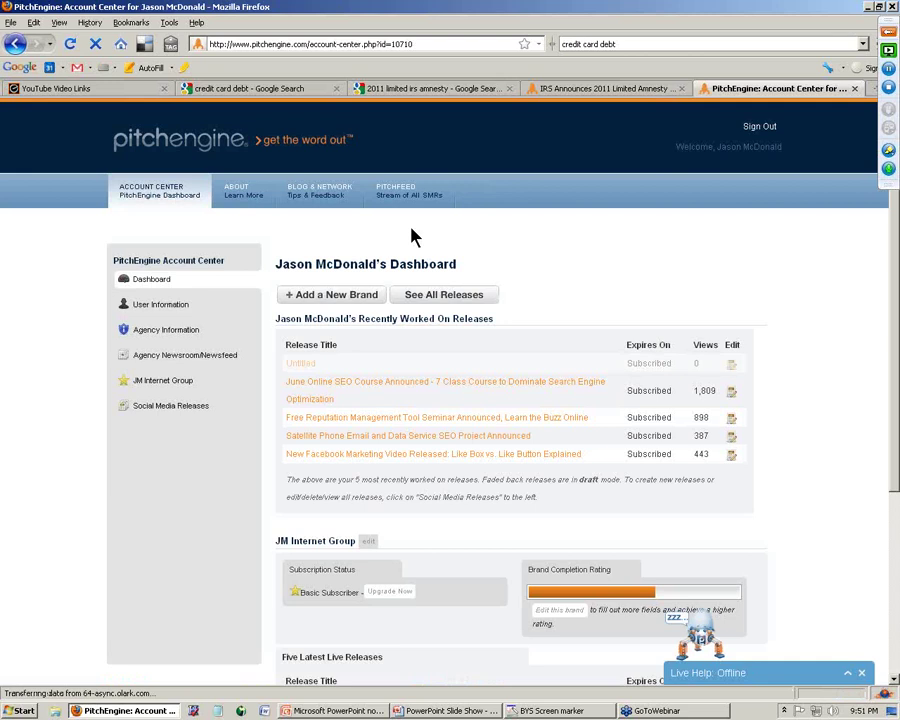
{"action": "left_click", "coordinate": [405, 88]}
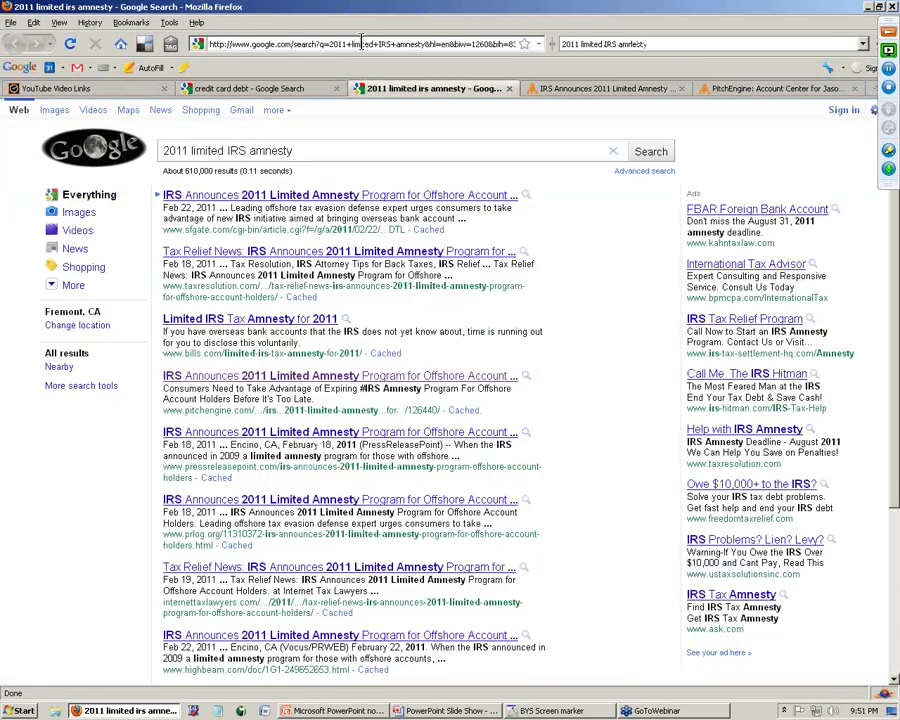
{"action": "left_click", "coordinate": [361, 43]}
{"action": "type", "text": "www.jm-seo.org/"}
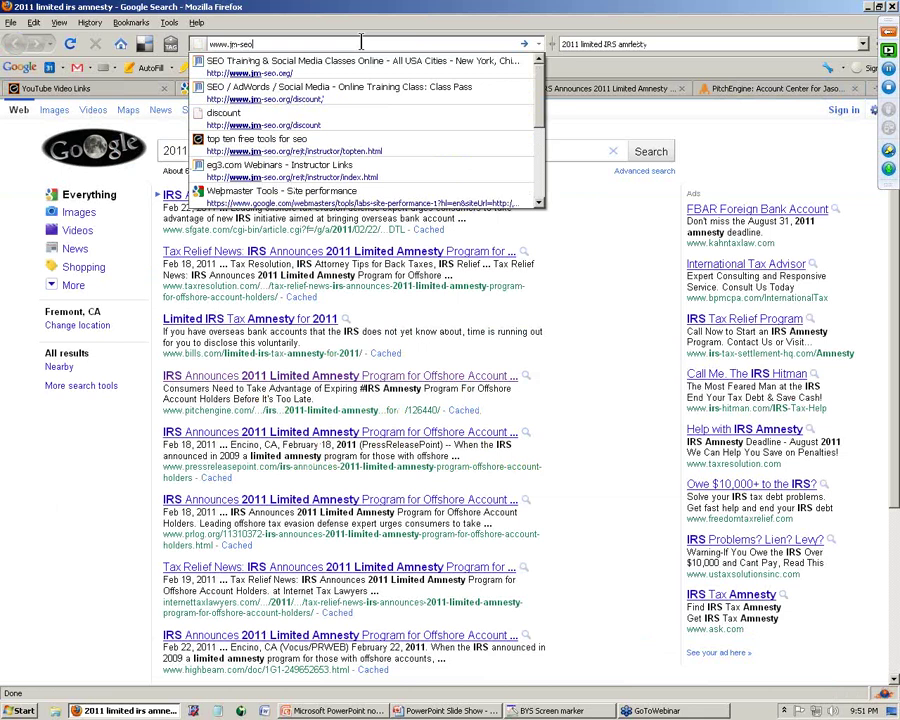
{"action": "key", "text": "Return"}
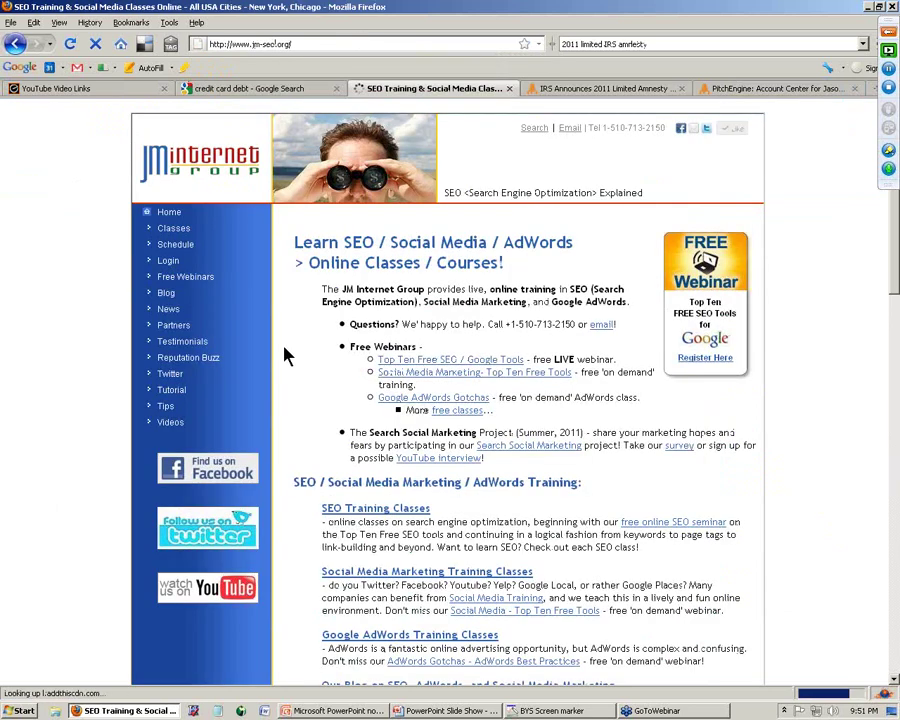
{"action": "left_click", "coordinate": [170, 309]}
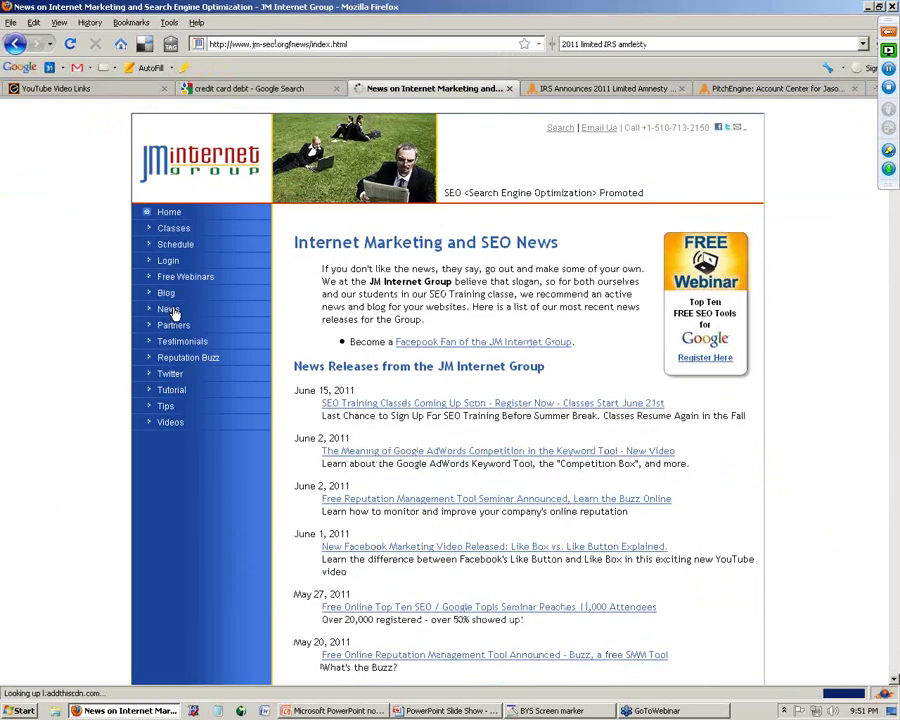
{"action": "left_click", "coordinate": [368, 404]}
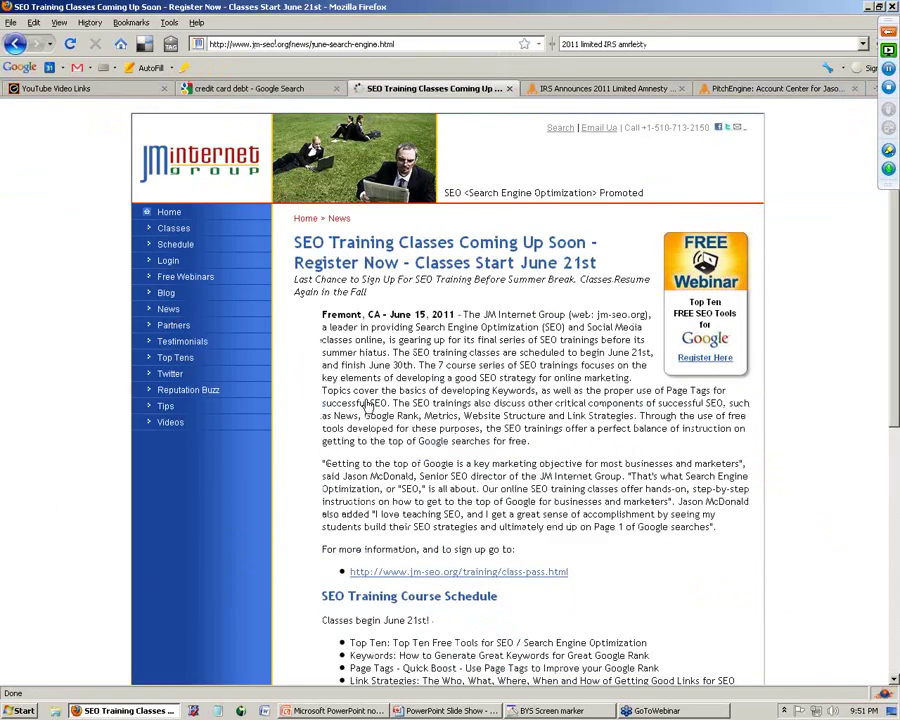
Copy the news release's title, start a new JM Internet Group release in PitchEngine, and paste the title as its headline
{"action": "left_click_drag", "start_coordinate": [294, 242], "coordinate": [596, 262]}
{"action": "key", "text": "ctrl+c"}
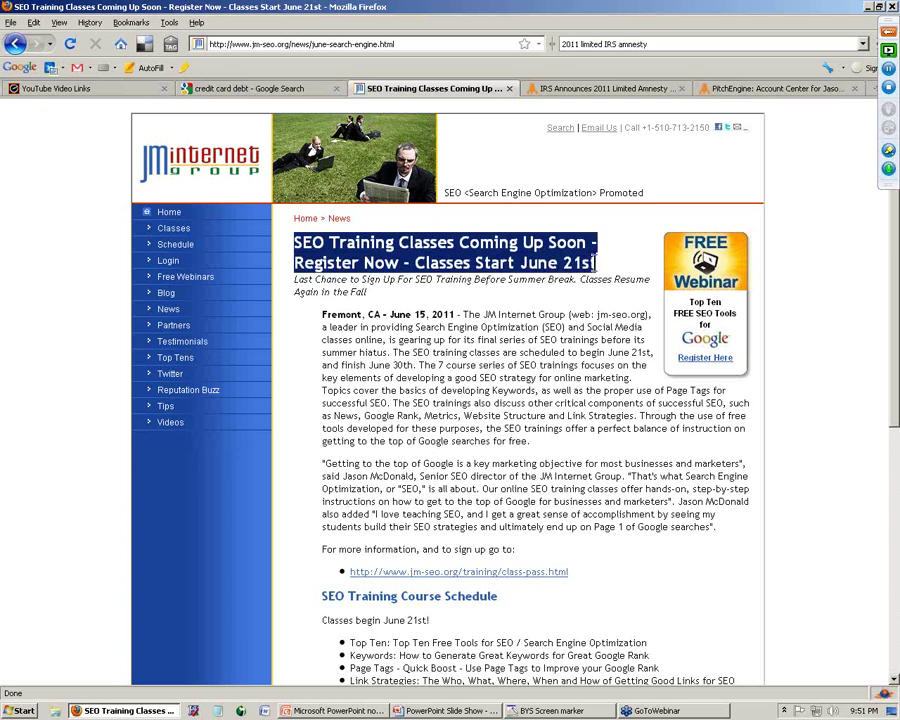
{"action": "left_click", "coordinate": [715, 88]}
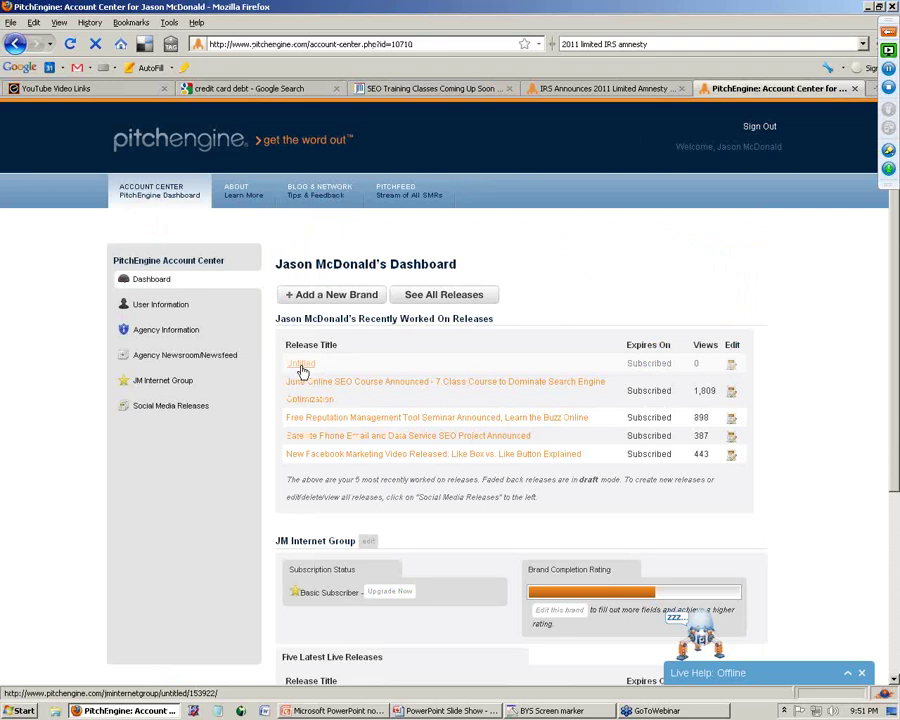
{"action": "left_click", "coordinate": [416, 303]}
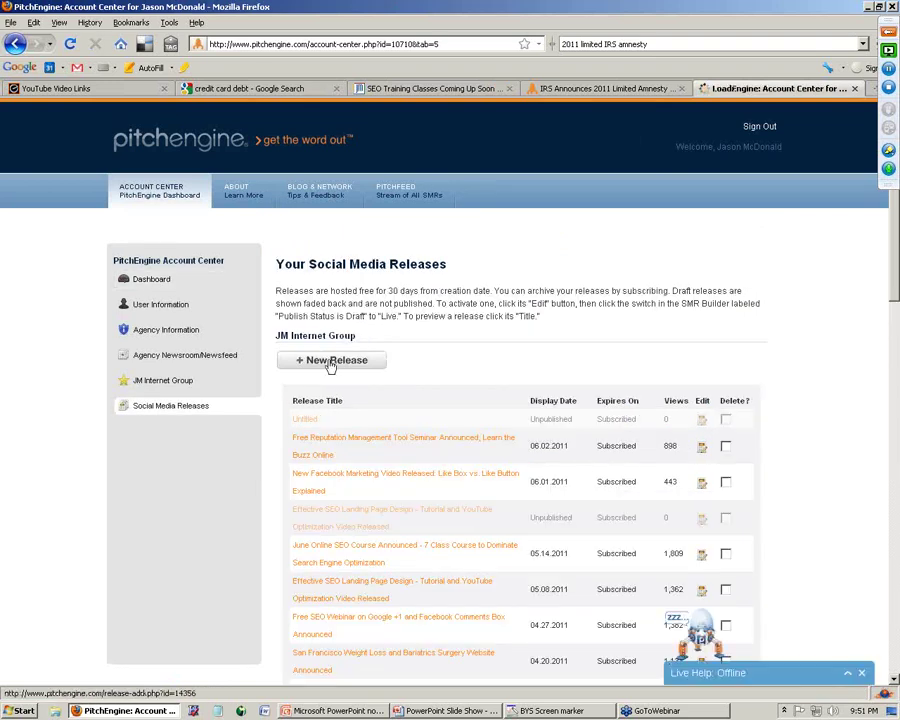
{"action": "left_click", "coordinate": [331, 362]}
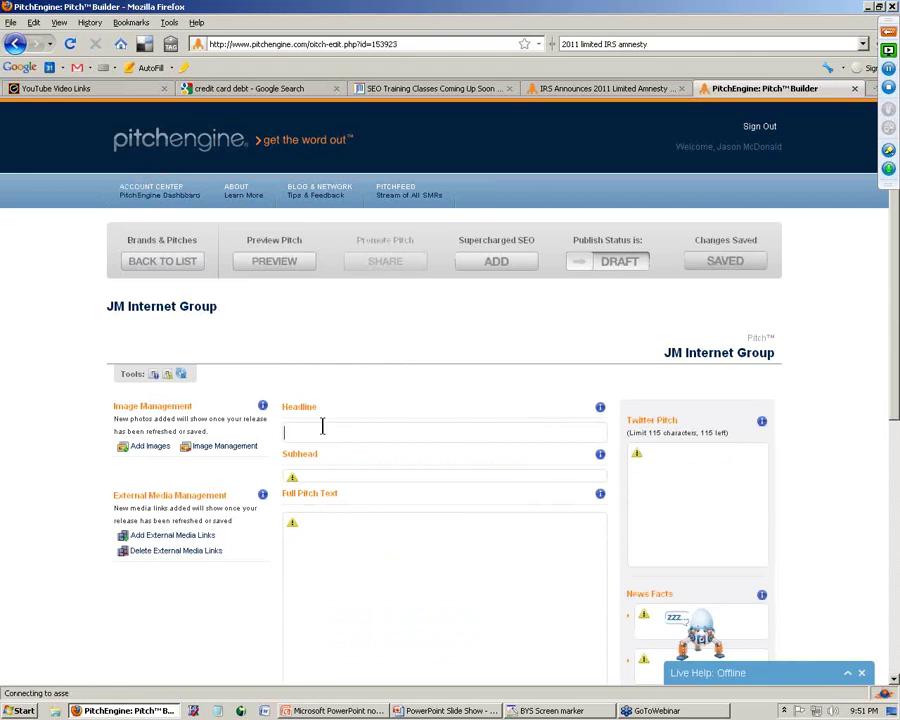
{"action": "key", "text": "ctrl+v"}
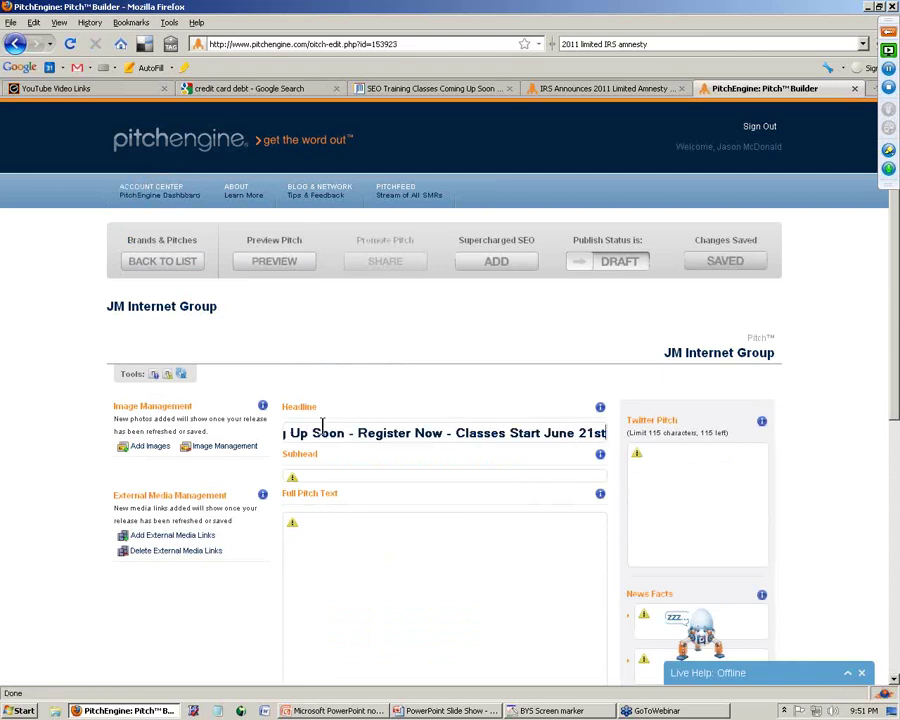
Copy the italic summary line under the news release's title into the pitch's Subhead
{"action": "left_click", "coordinate": [440, 88]}
{"action": "left_click_drag", "start_coordinate": [295, 280], "coordinate": [366, 296]}
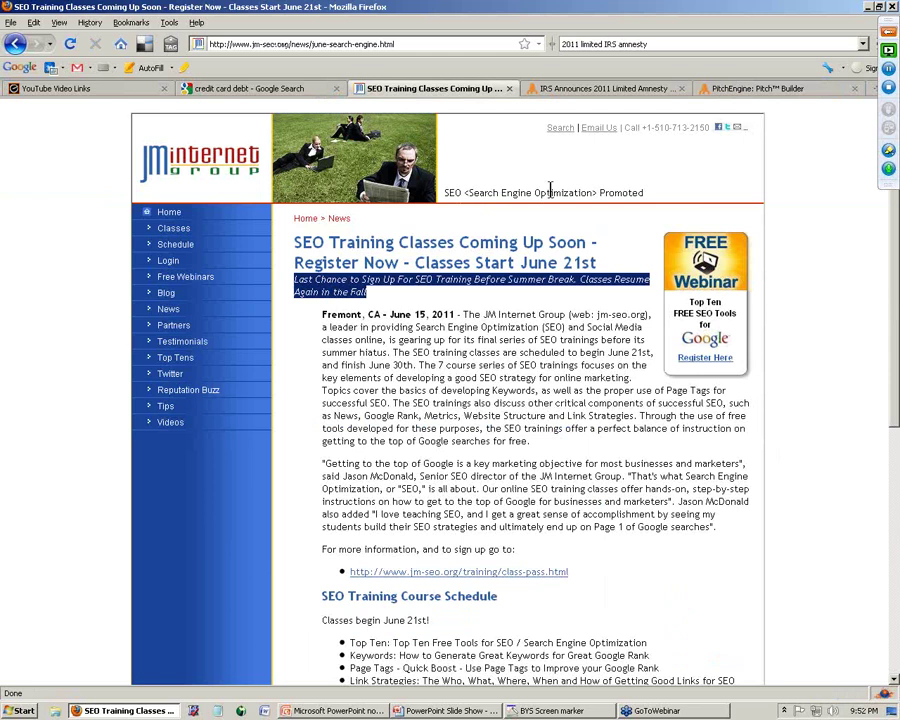
{"action": "left_click", "coordinate": [757, 88]}
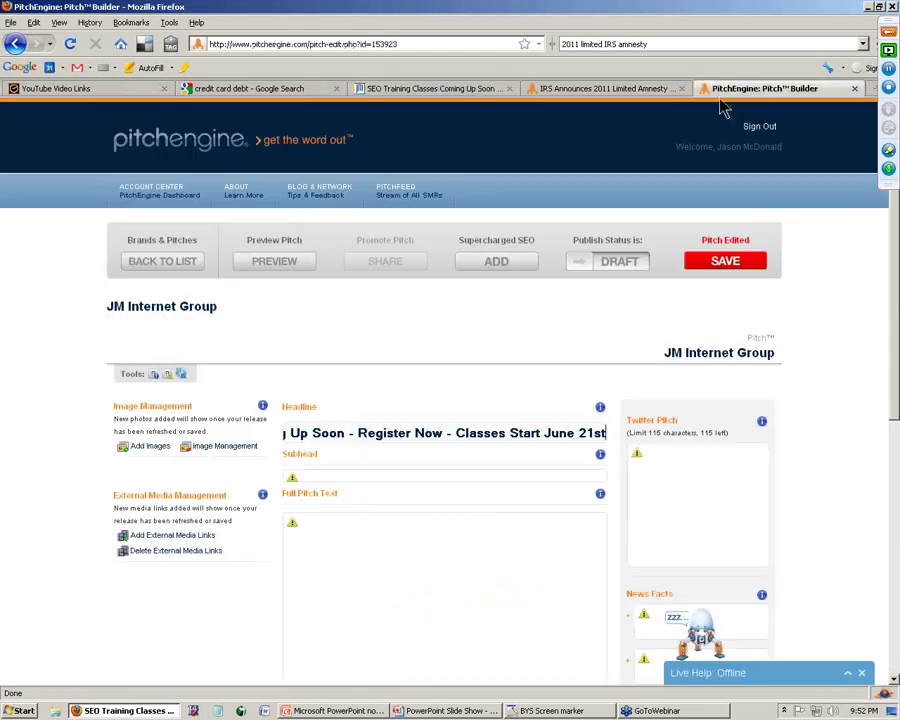
{"action": "left_click", "coordinate": [307, 477]}
{"action": "key", "text": "ctrl+v"}
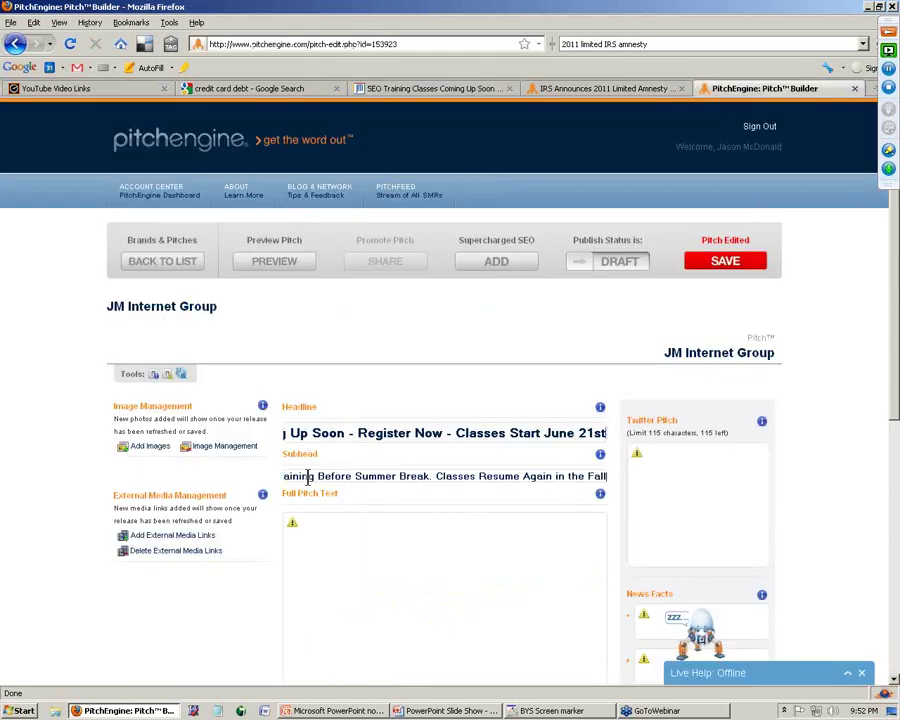
Copy the news release's whole body, from the dateline through the contact details, into the Full Pitch Text
{"action": "left_click", "coordinate": [418, 92]}
{"action": "left_click_drag", "start_coordinate": [320, 313], "coordinate": [424, 605]}
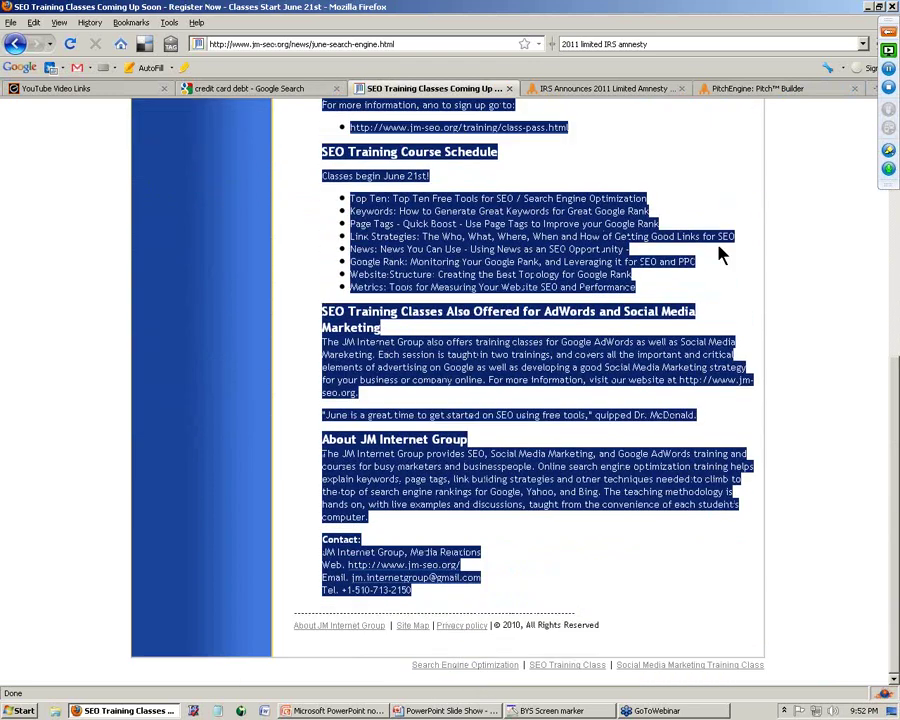
{"action": "left_click", "coordinate": [735, 89]}
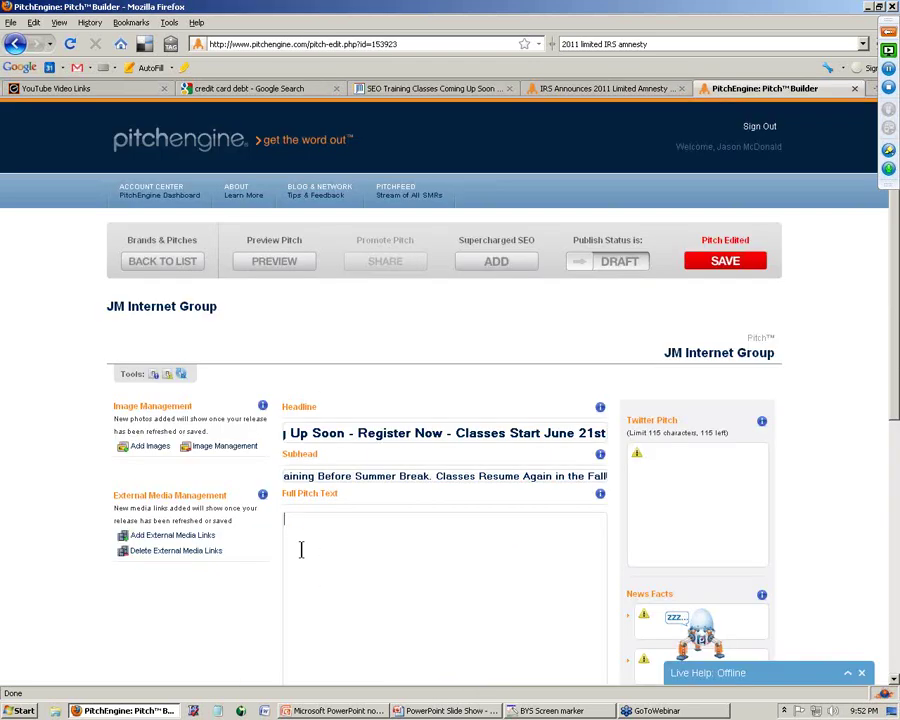
{"action": "key", "text": "ctrl+v"}
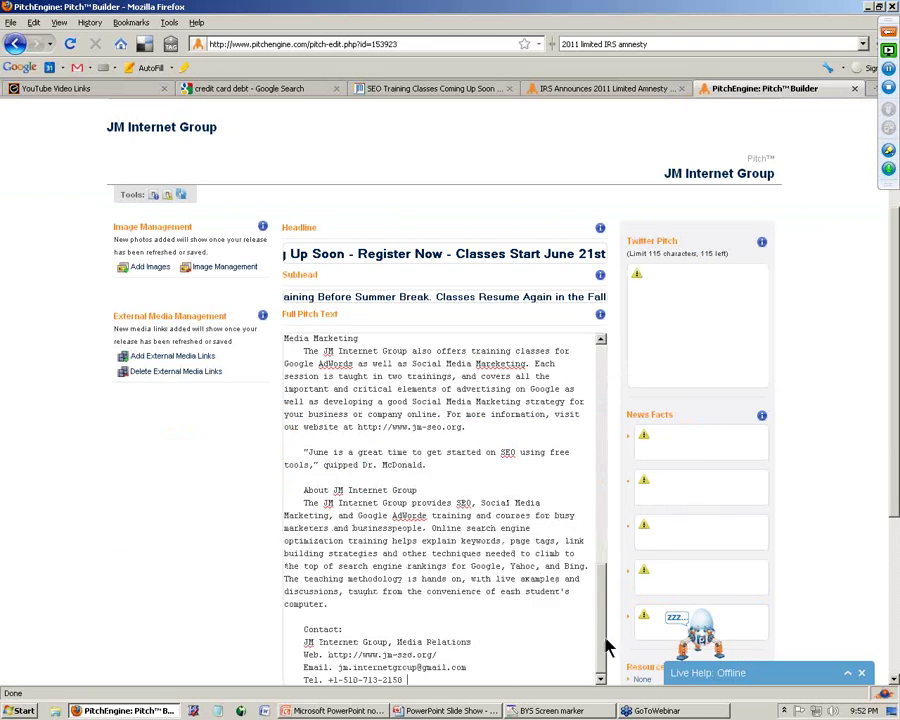
Remove the leading indent and the "June 15, 2011 -" date from the first line of the Full Pitch Text
{"action": "left_click_drag", "start_coordinate": [607, 648], "coordinate": [617, 394]}
{"action": "left_click", "coordinate": [303, 341]}
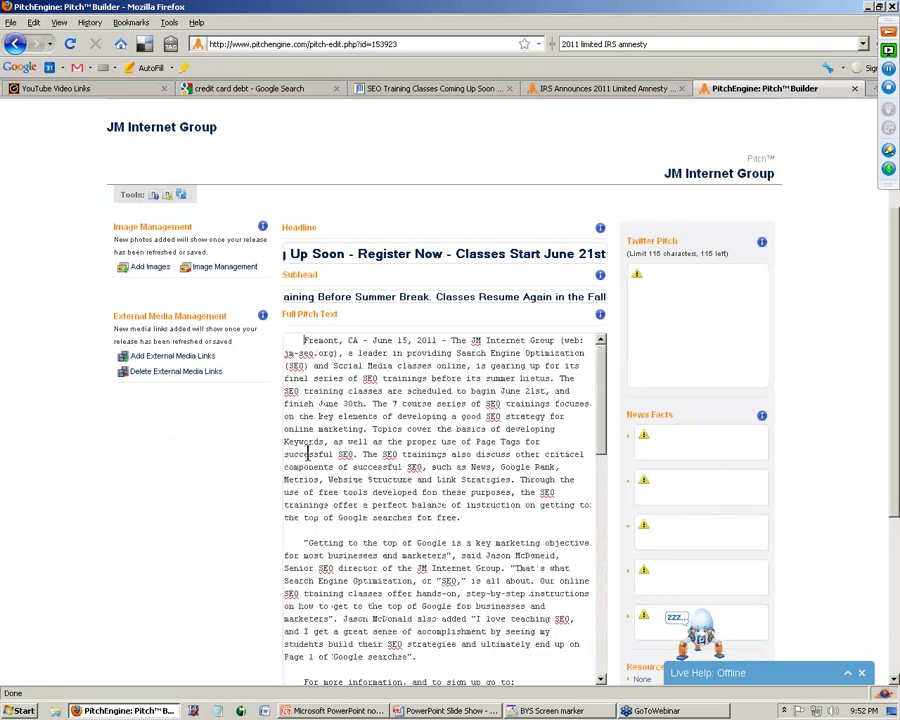
{"action": "key", "text": "BackSpace"}
{"action": "key", "text": "BackSpace"}
{"action": "key", "text": "BackSpace"}
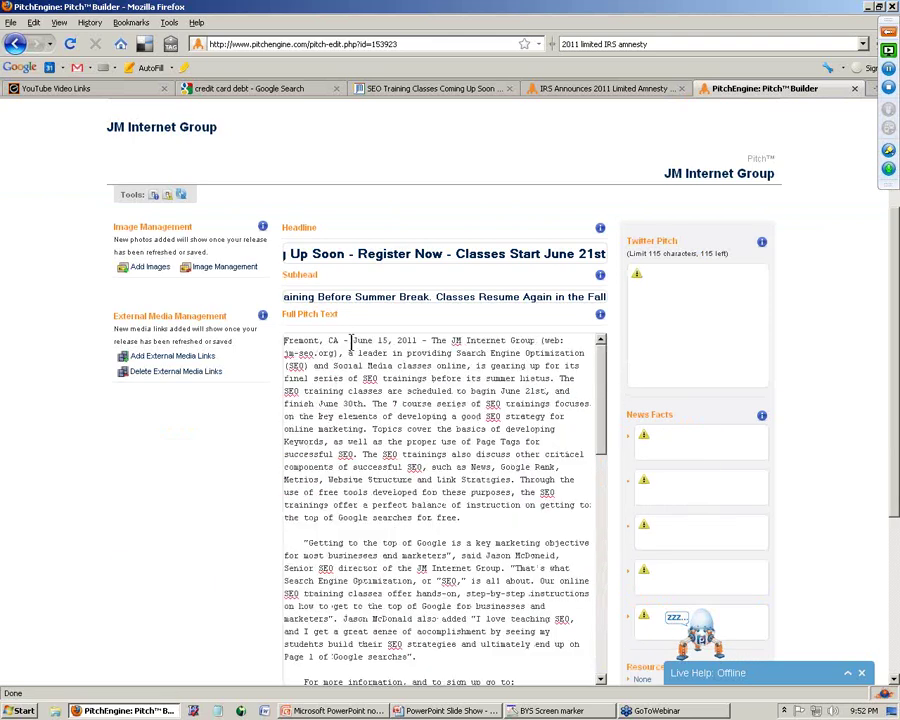
{"action": "left_click_drag", "start_coordinate": [351, 341], "coordinate": [431, 341]}
{"action": "key", "text": "BackSpace"}
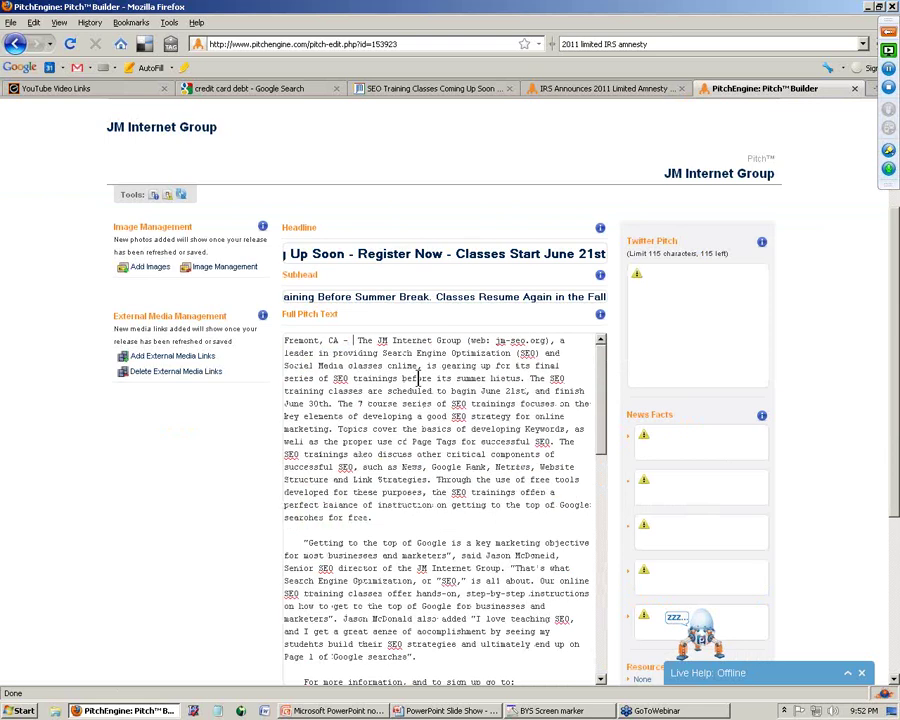
{"action": "scroll", "coordinate": [600, 477], "scroll_direction": "down", "scroll_amount": 4}
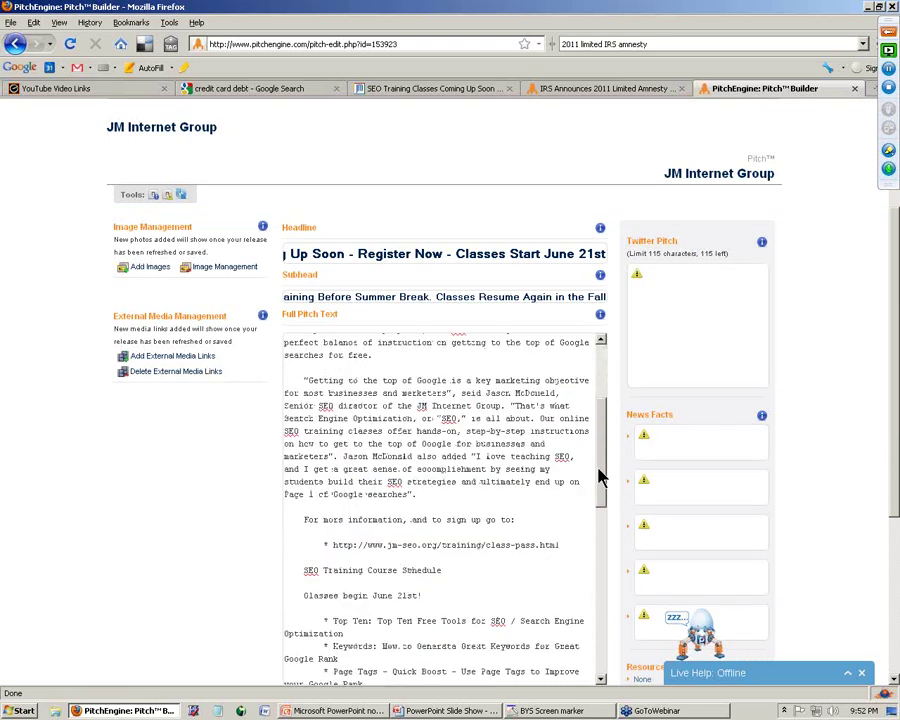
{"action": "scroll", "coordinate": [600, 477], "scroll_direction": "down", "scroll_amount": 2}
{"action": "left_click_drag", "start_coordinate": [333, 484], "coordinate": [561, 487]}
{"action": "key", "text": "ctrl+c"}
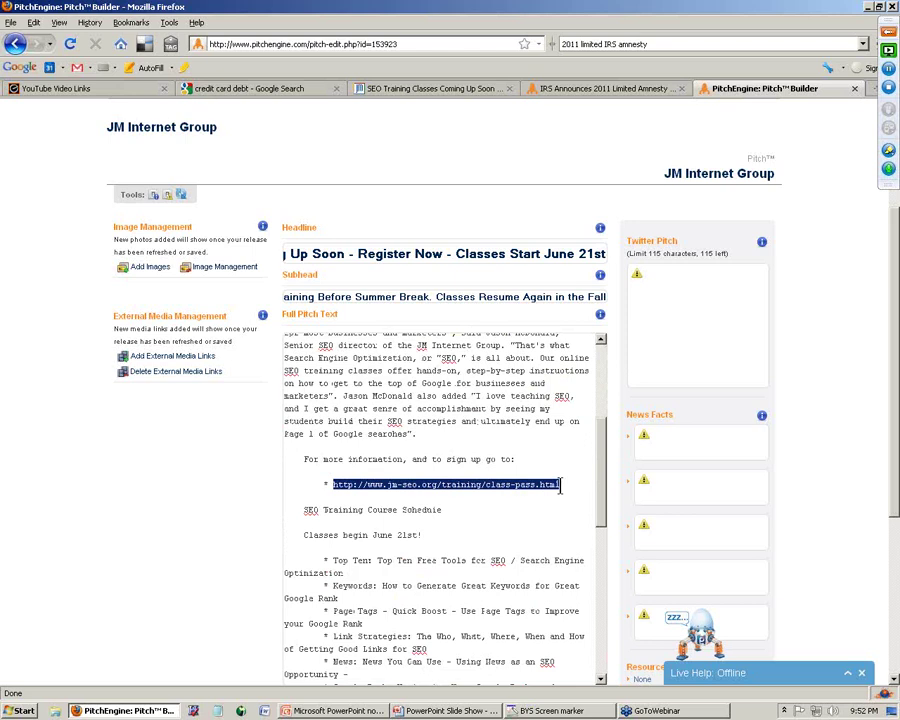
{"action": "key", "text": "Delete"}
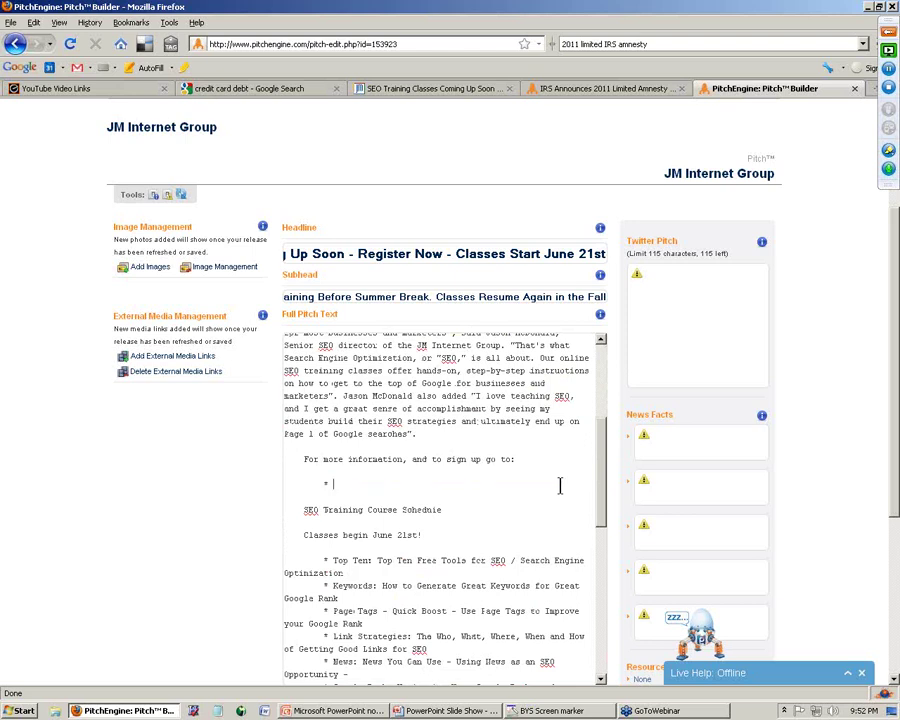
{"action": "type", "text": "<a href=\""}
{"action": "key", "text": "ctrl+v"}
{"action": "type", "text": "\""}
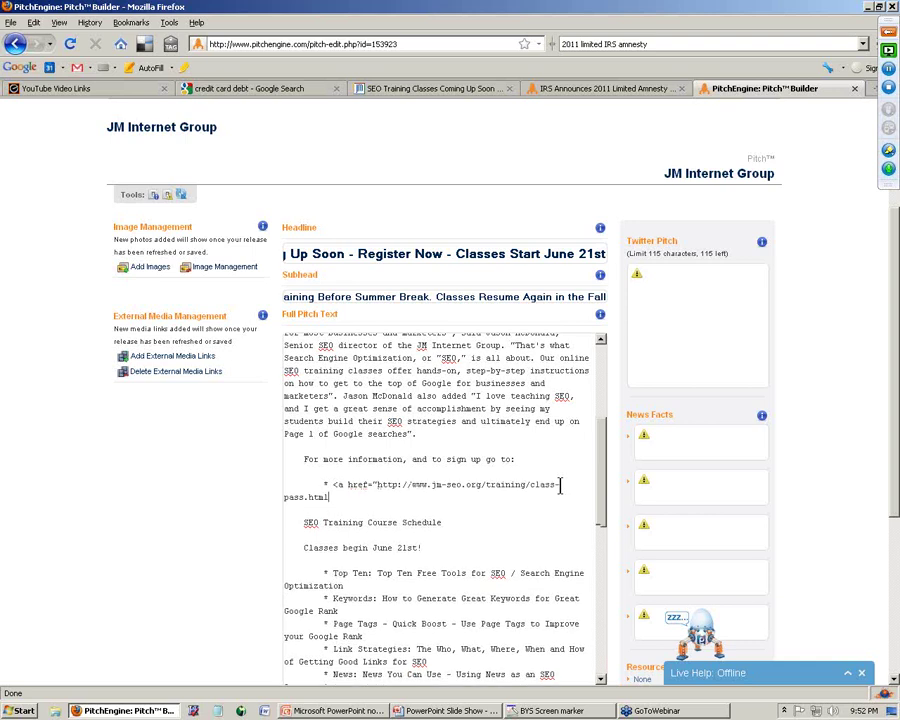
{"action": "type", "text": ">"}
{"action": "key", "text": "ctrl+v"}
{"action": "type", "text": "<"}
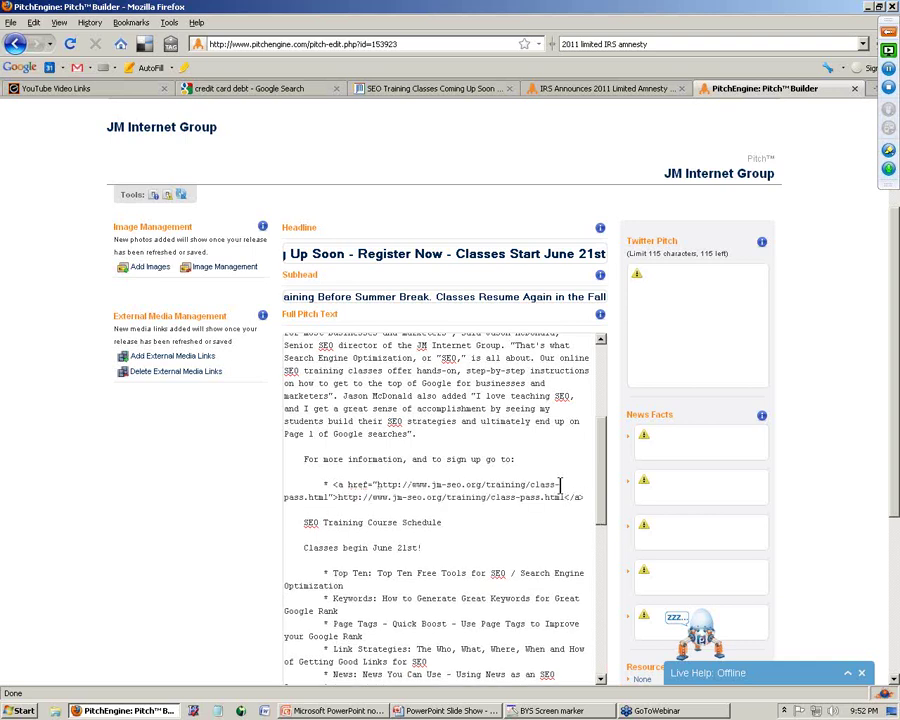
{"action": "left_click_drag", "start_coordinate": [285, 484], "coordinate": [377, 484]}
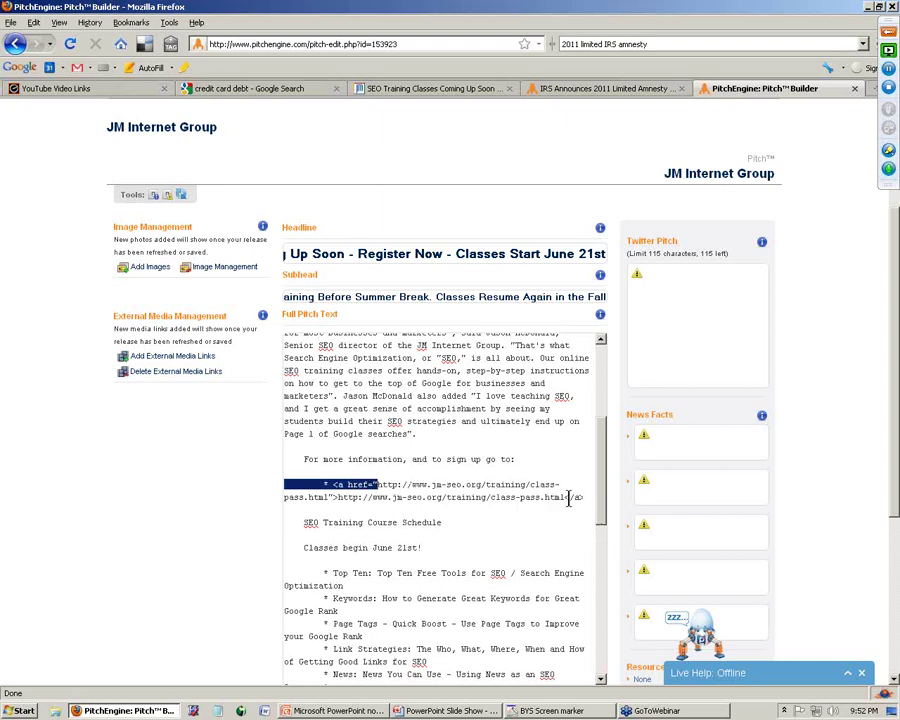
{"action": "left_click_drag", "start_coordinate": [603, 502], "coordinate": [600, 679]}
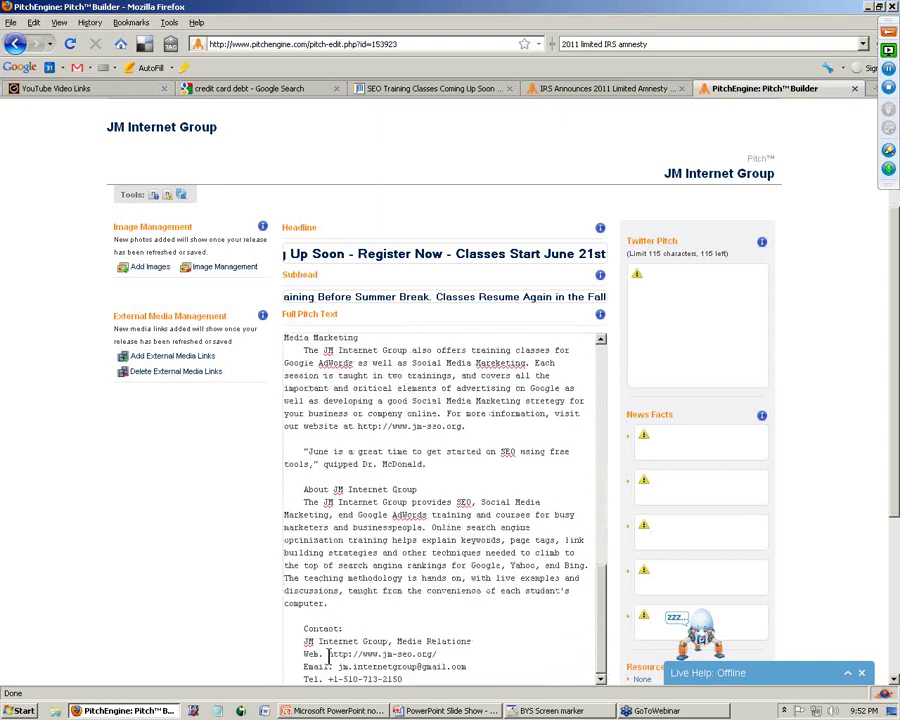
{"action": "left_click_drag", "start_coordinate": [329, 654], "coordinate": [437, 645]}
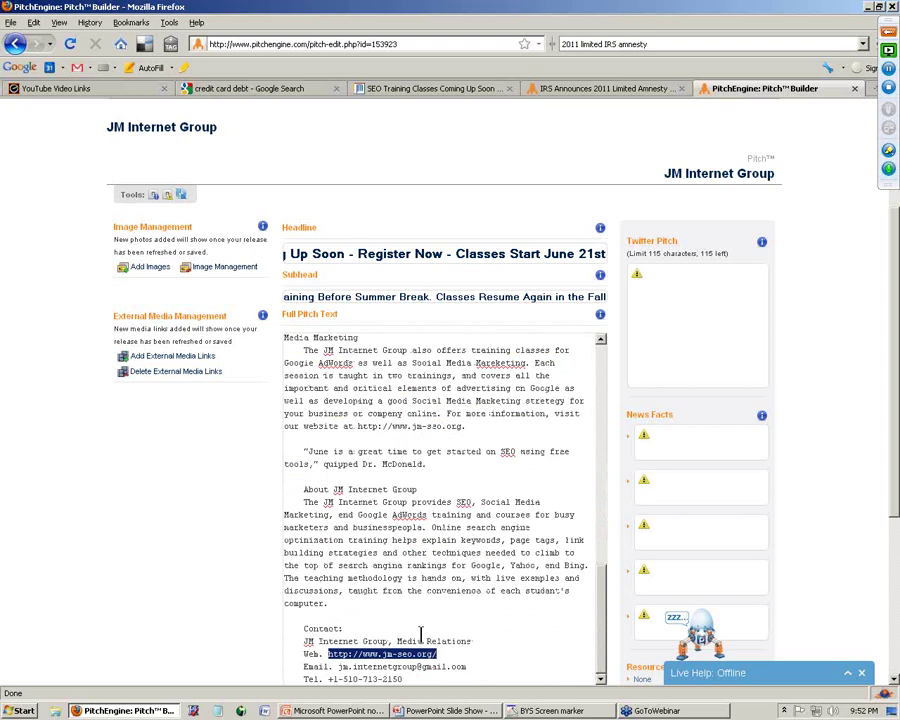
{"action": "key", "text": "Delete"}
{"action": "type", "text": "<a href=\""}
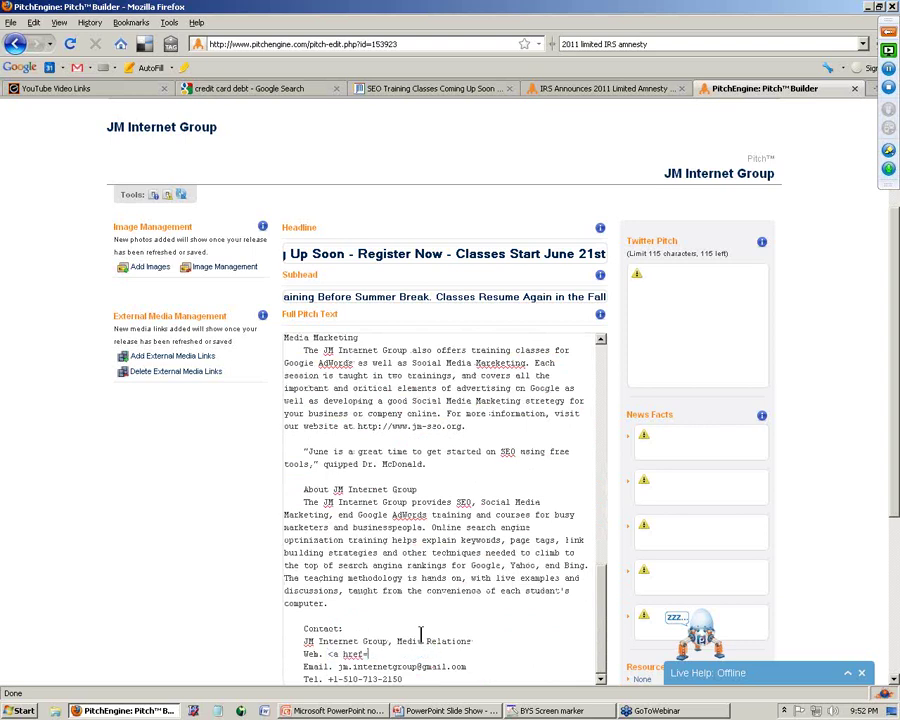
{"action": "type", "text": "http://www.jm-seo.org/"}
{"action": "type", "text": "\">"}
{"action": "type", "text": "http://www.jm-seo.org/"}
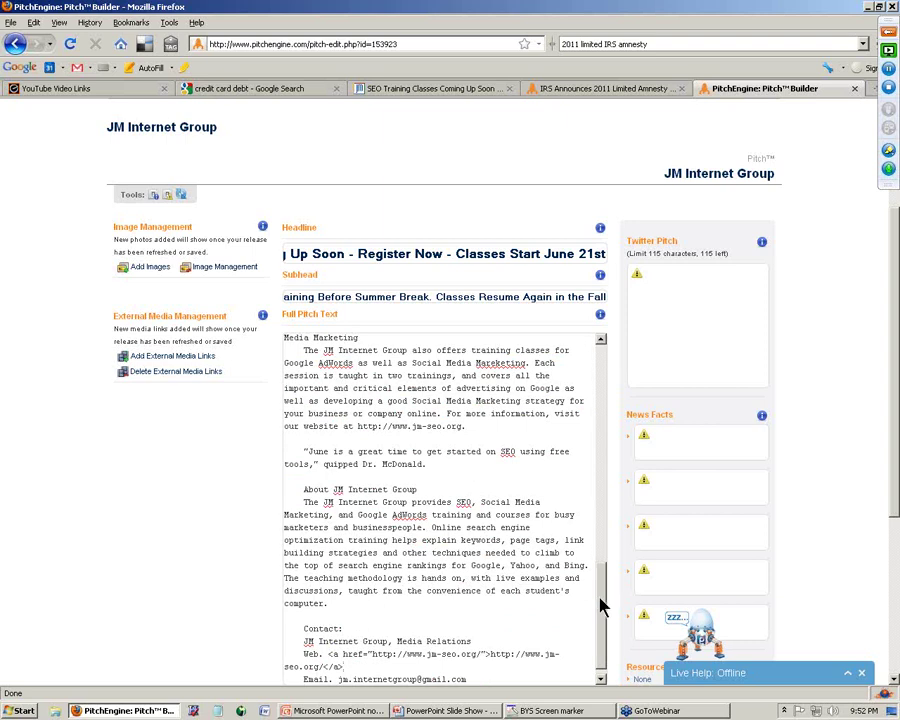
Copy the meta description text from the page source of the JM Internet Group news item
{"action": "left_click", "coordinate": [675, 294]}
{"action": "left_click_drag", "start_coordinate": [597, 600], "coordinate": [530, 236]}
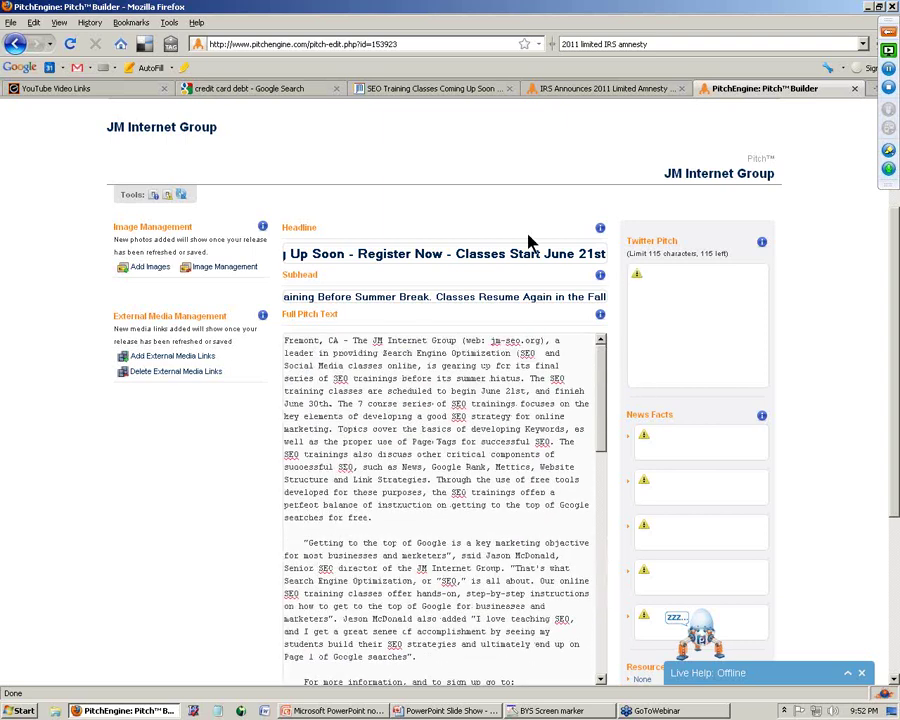
{"action": "left_click", "coordinate": [416, 90]}
{"action": "scroll", "coordinate": [381, 147], "scroll_direction": "up", "scroll_amount": 8}
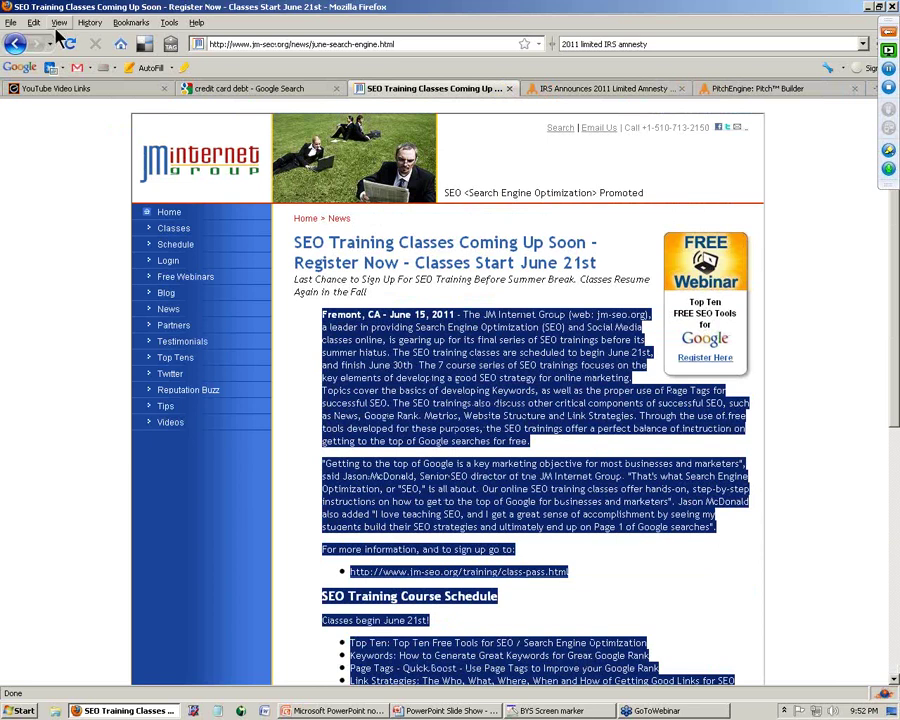
{"action": "left_click", "coordinate": [59, 23]}
{"action": "left_click", "coordinate": [82, 151]}
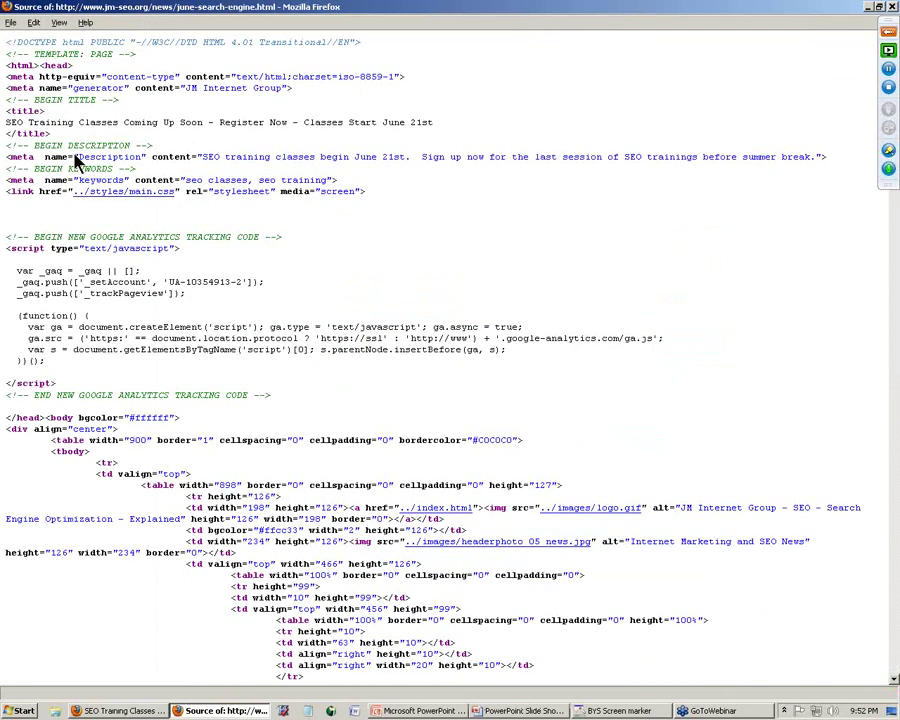
{"action": "left_click_drag", "start_coordinate": [200, 156], "coordinate": [817, 160]}
{"action": "key", "text": "ctrl+c"}
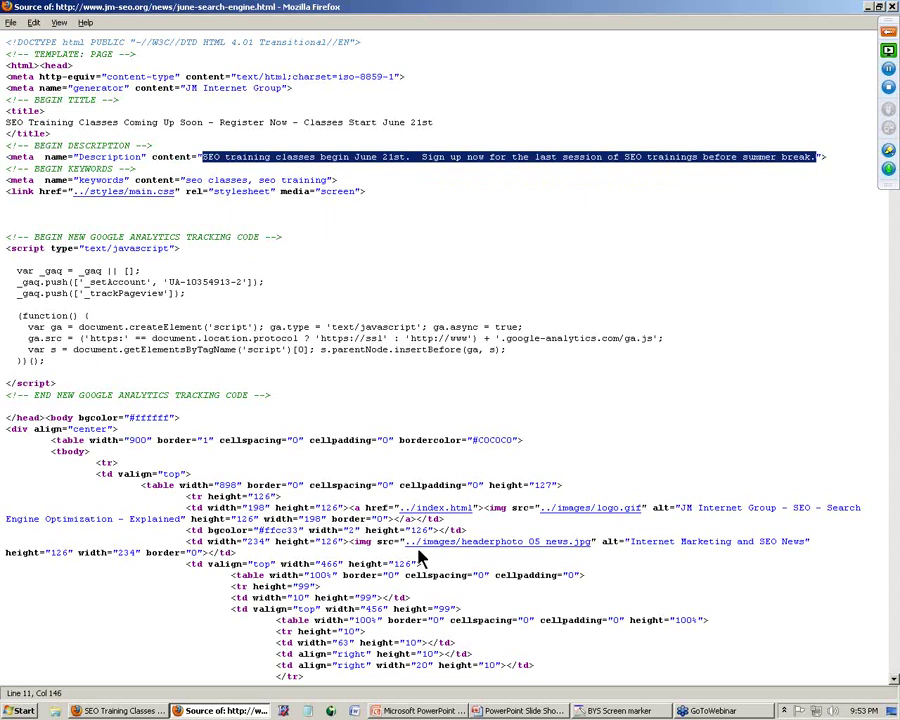
Paste the copied description into the Twitter Pitch and enter "Amazing SEO Training Classes Online" as the first News Fact
{"action": "left_click", "coordinate": [125, 710]}
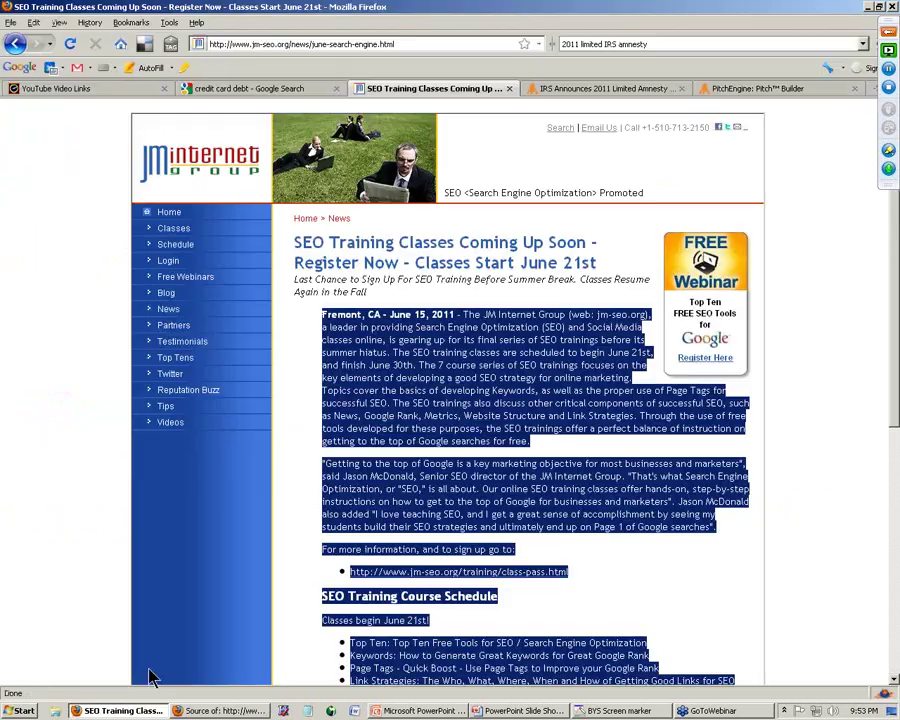
{"action": "left_click", "coordinate": [718, 90]}
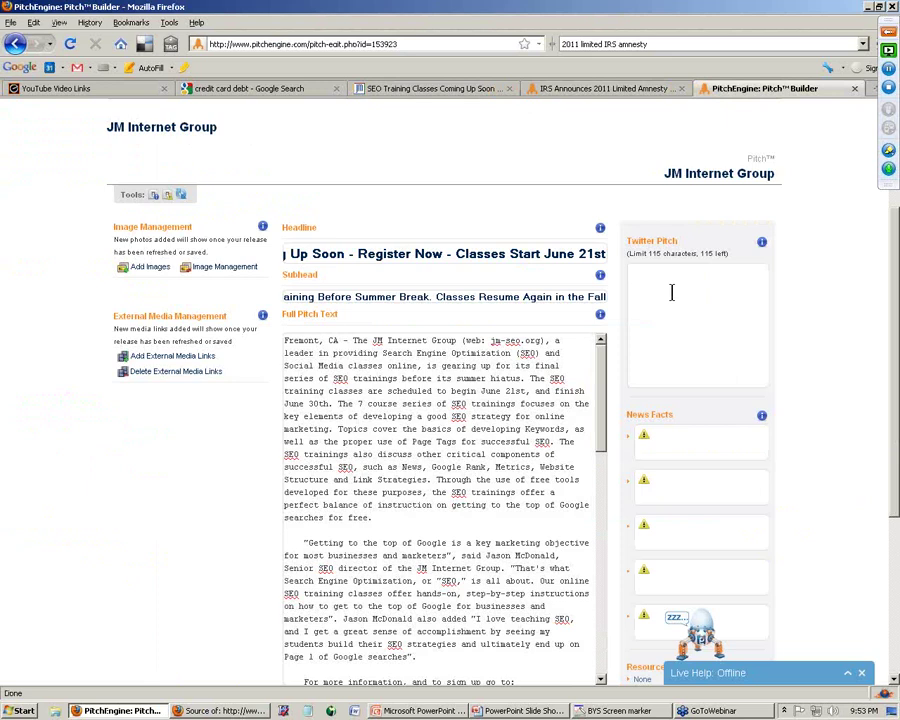
{"action": "left_click", "coordinate": [672, 292]}
{"action": "key", "text": "ctrl+v"}
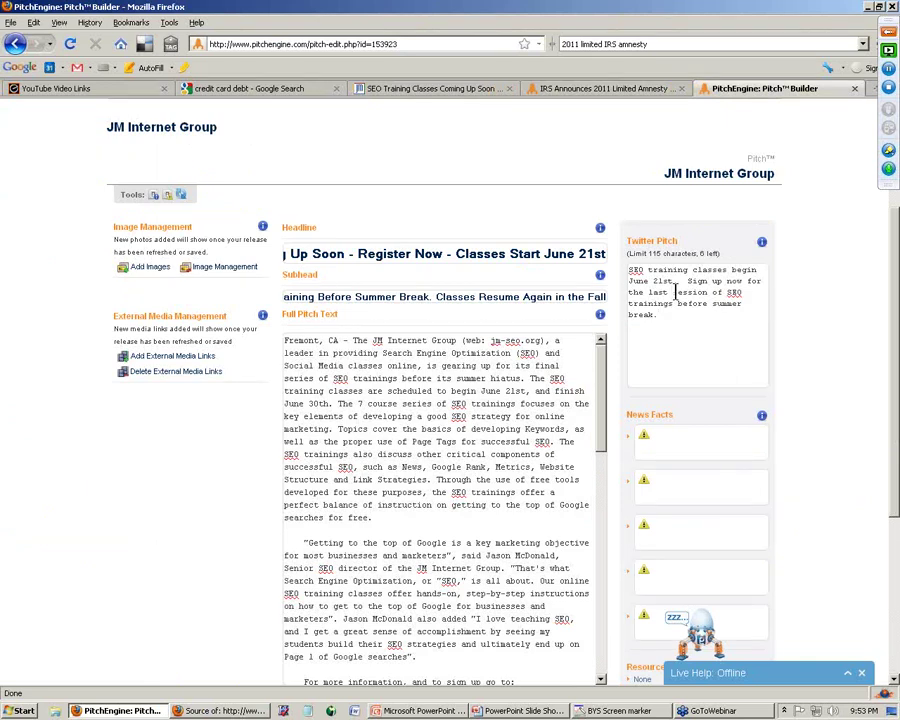
{"action": "left_click_drag", "start_coordinate": [629, 269], "coordinate": [686, 264]}
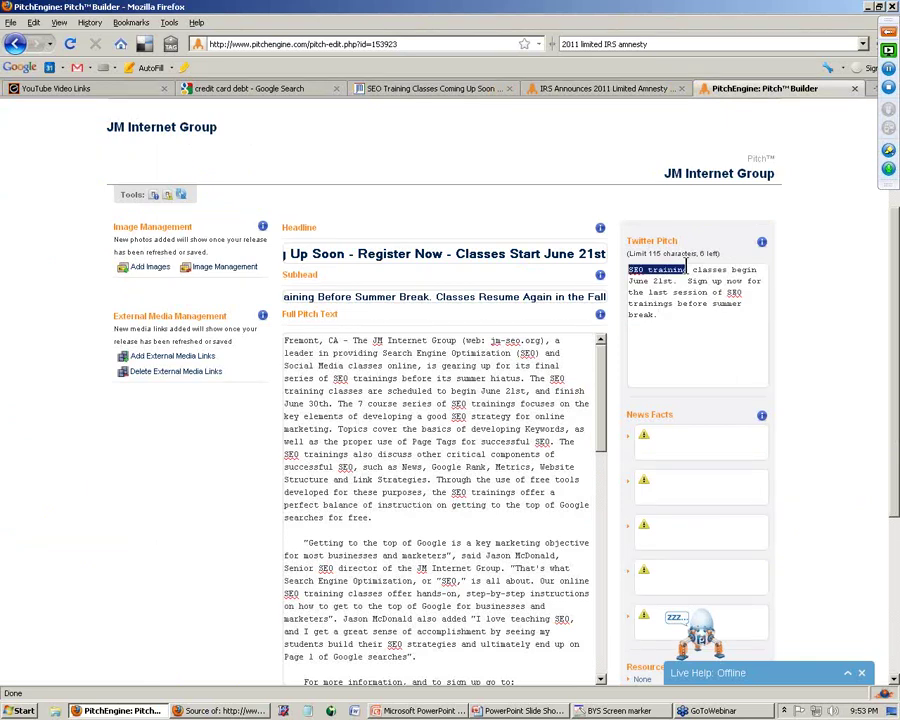
{"action": "left_click", "coordinate": [662, 426]}
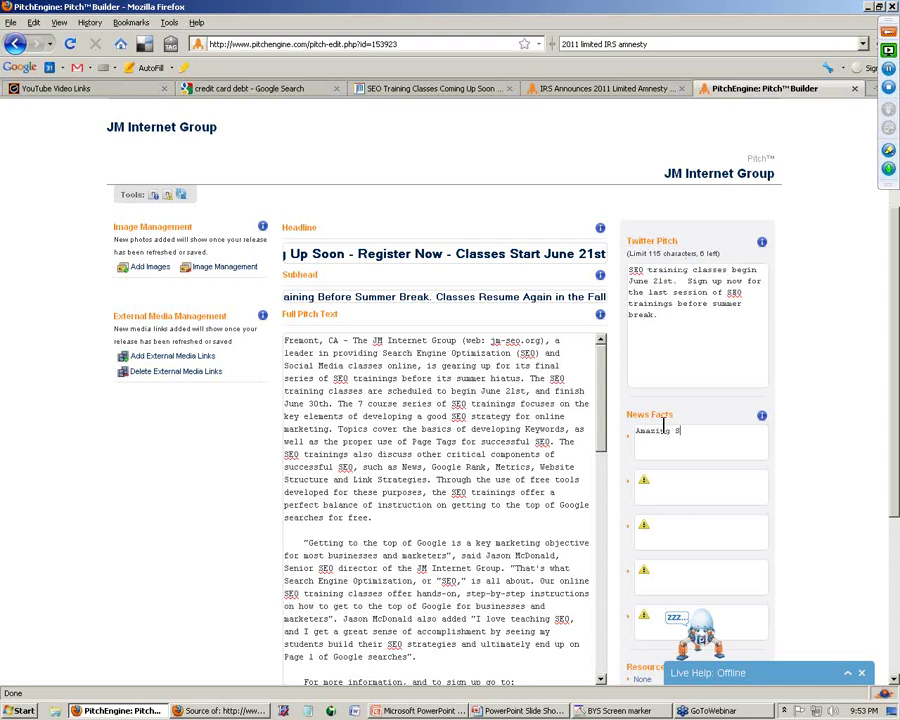
{"action": "type", "text": "Amazing SEO Training Classes Online"}
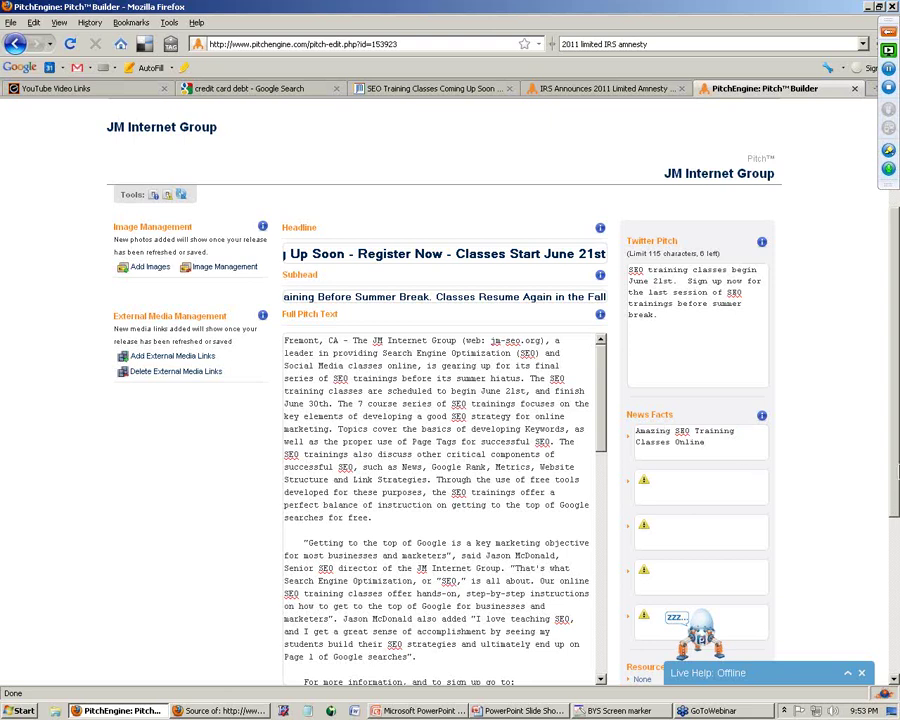
{"action": "scroll", "coordinate": [890, 490], "scroll_direction": "down", "scroll_amount": 5}
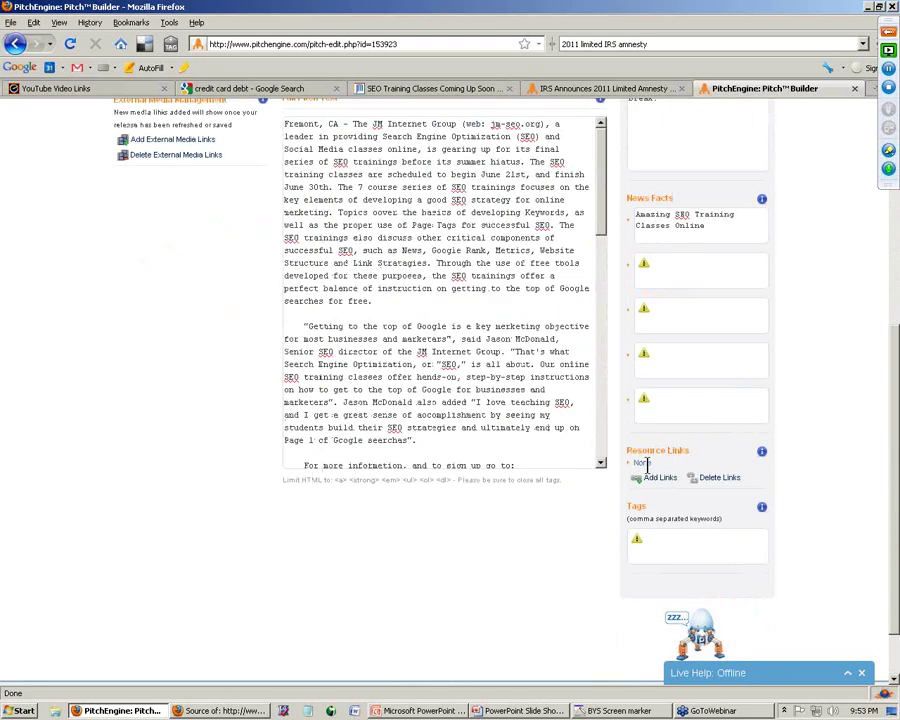
{"action": "left_click", "coordinate": [396, 89]}
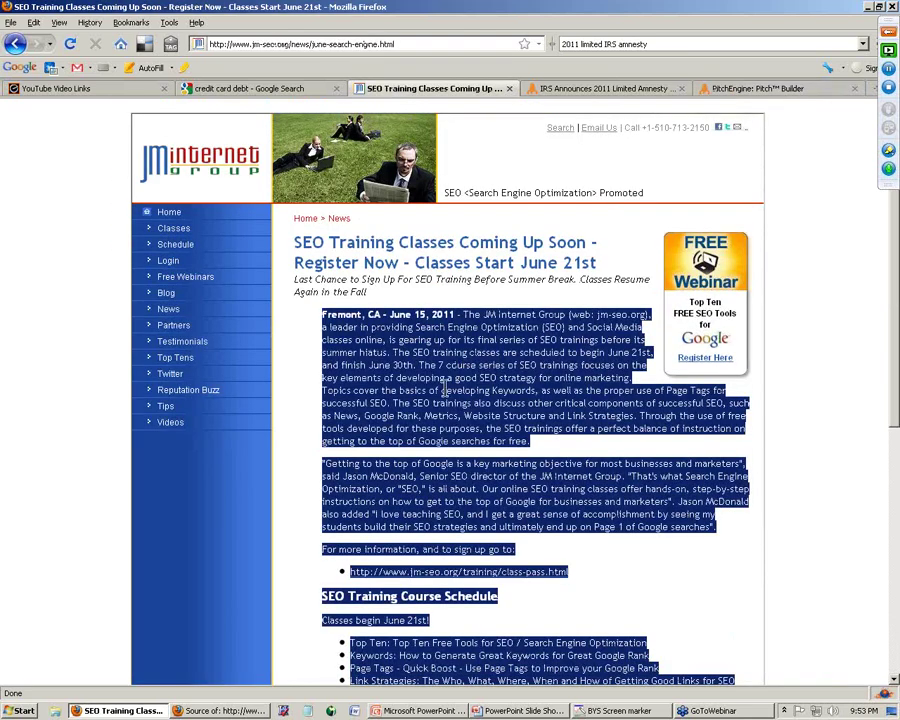
{"action": "left_click", "coordinate": [445, 388]}
{"action": "left_click", "coordinate": [390, 574]}
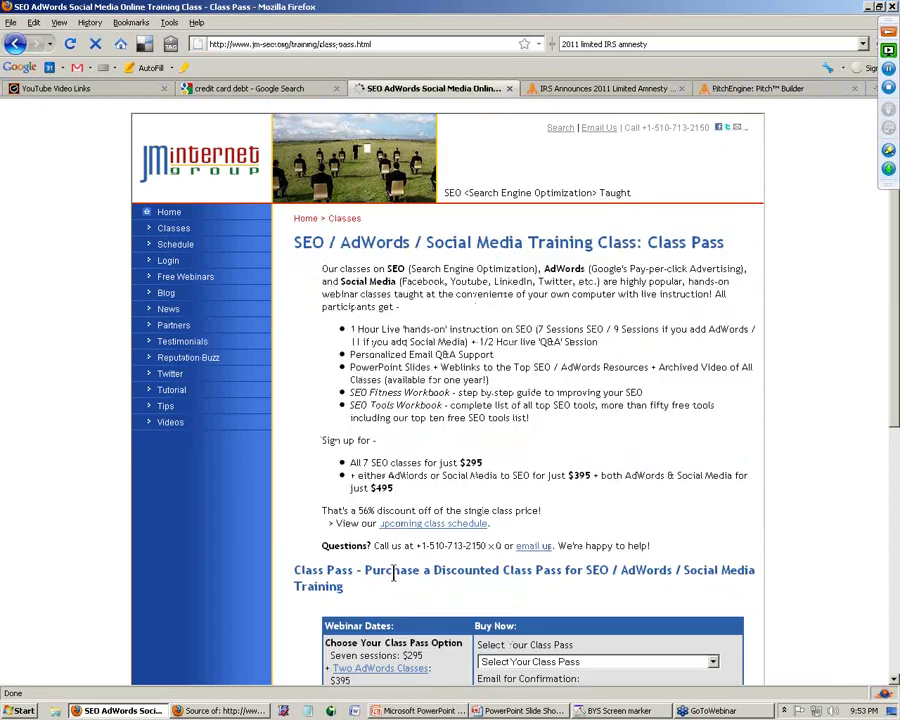
{"action": "left_click", "coordinate": [388, 45]}
{"action": "key", "text": "ctrl+c"}
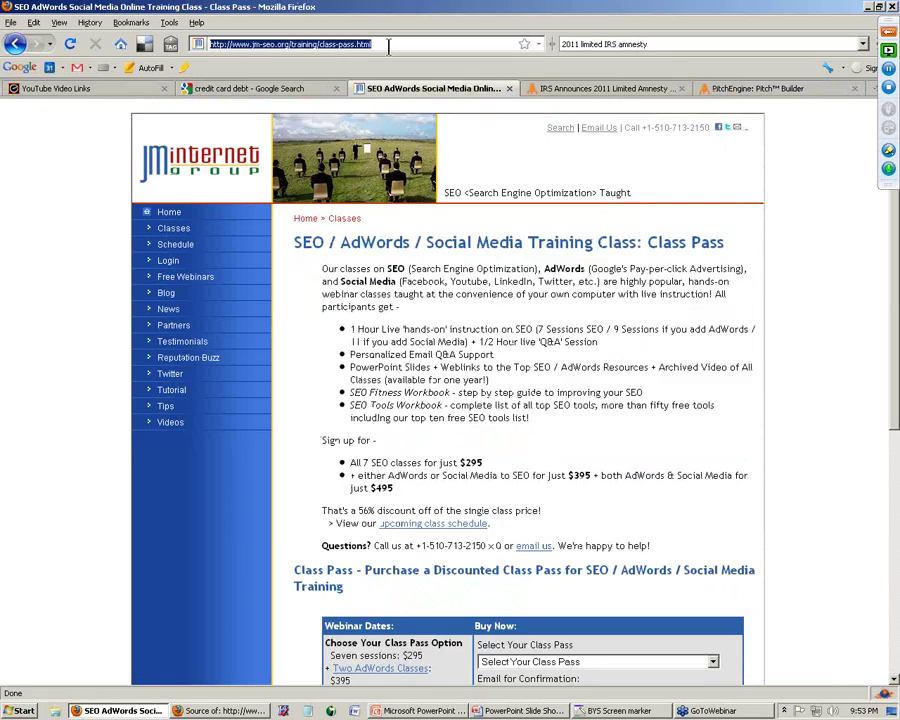
{"action": "left_click", "coordinate": [708, 90]}
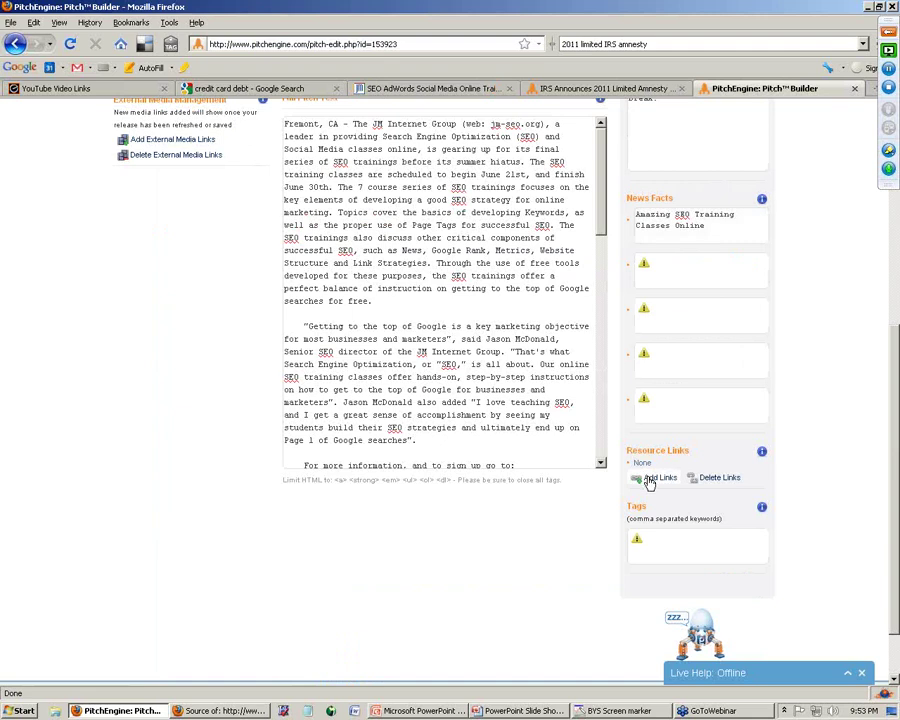
{"action": "left_click", "coordinate": [658, 477]}
{"action": "left_click_drag", "start_coordinate": [377, 373], "coordinate": [248, 365]}
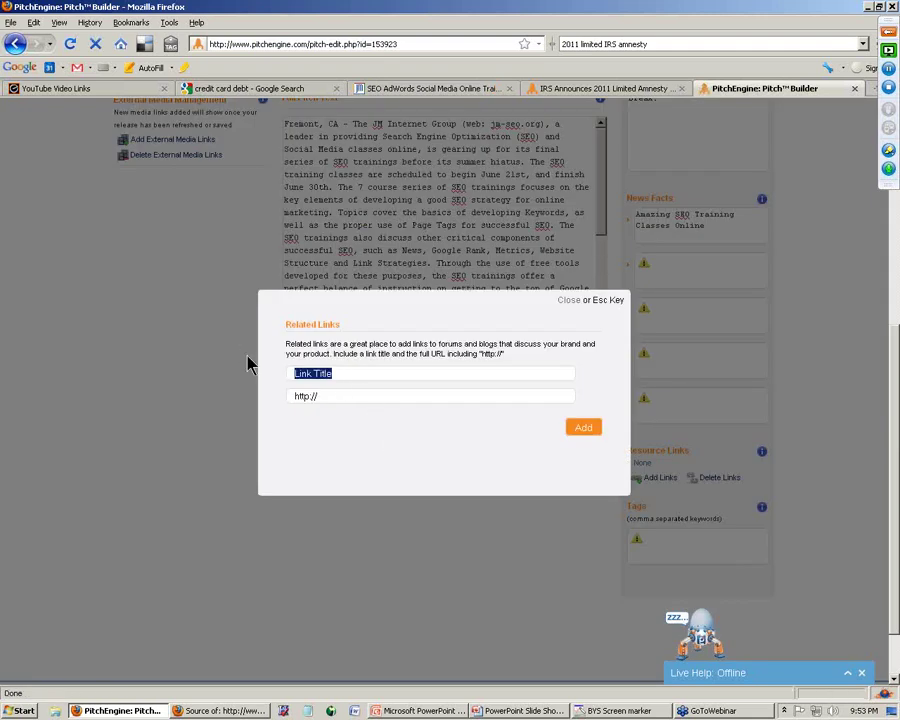
{"action": "type", "text": "SEO Classes Online"}
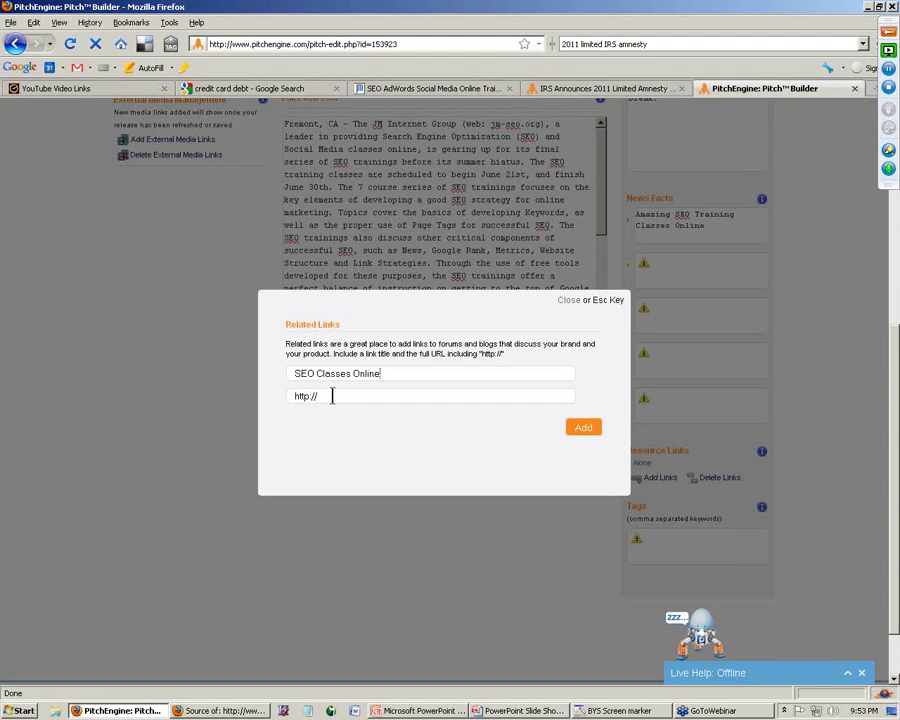
{"action": "left_click_drag", "start_coordinate": [331, 396], "coordinate": [283, 380]}
{"action": "key", "text": "ctrl+v"}
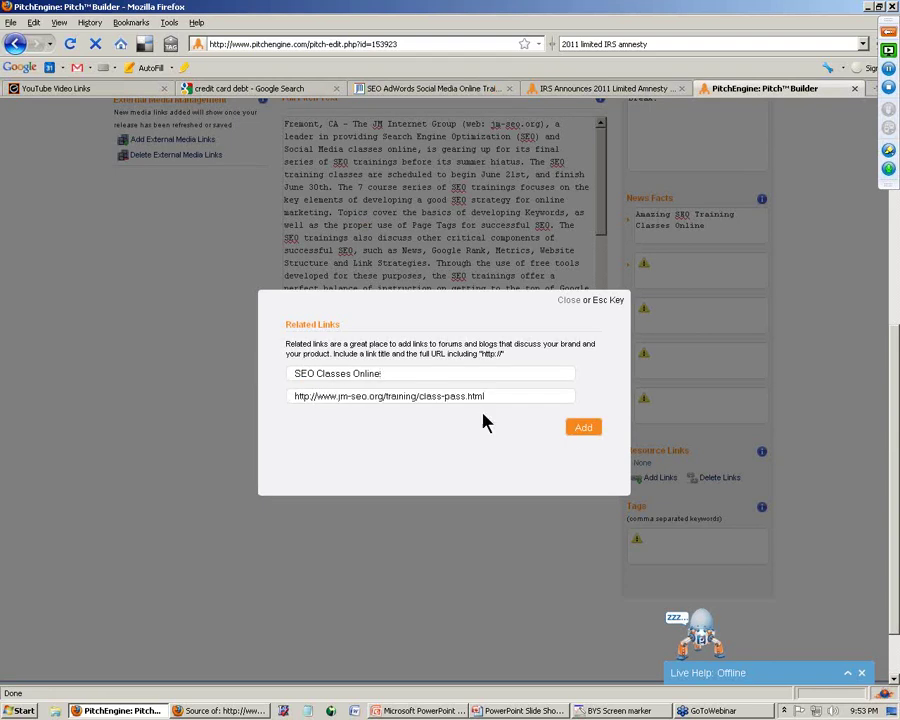
{"action": "left_click", "coordinate": [578, 430]}
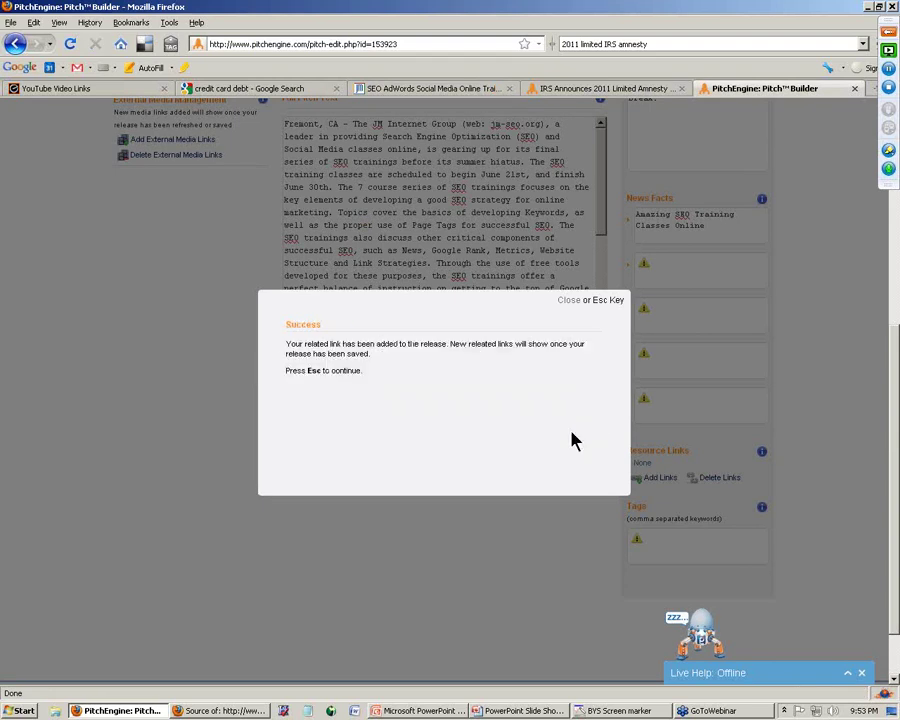
{"action": "left_click", "coordinate": [570, 302]}
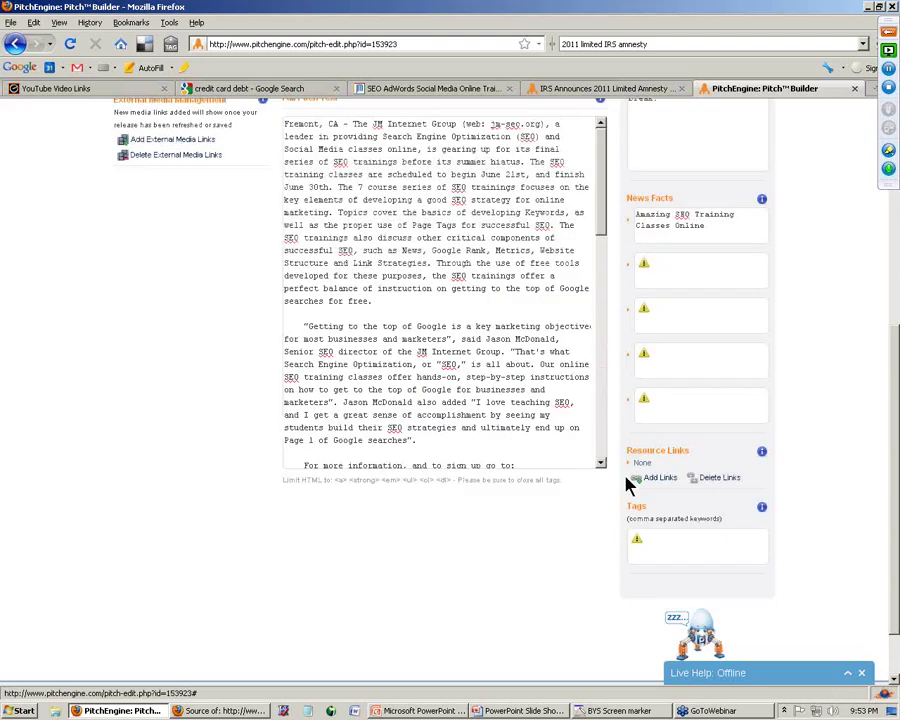
Enter the pitch's tags: SEO, Search Engine Optimization, Google, SEM, Search, Classes, Training, Seminars, Free Webinars
{"action": "left_click", "coordinate": [653, 536]}
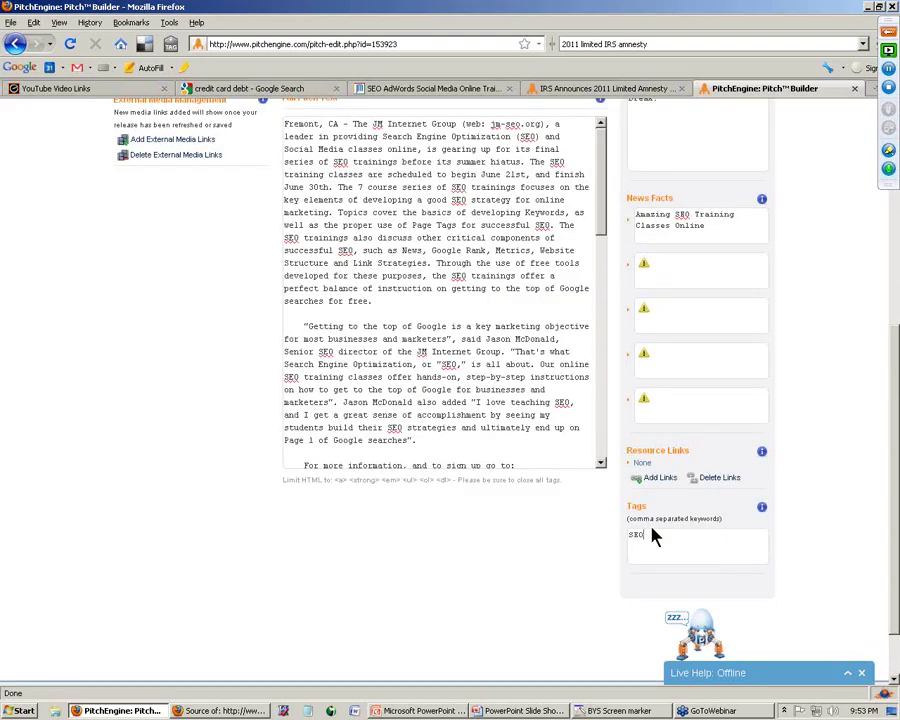
{"action": "type", "text": "SEO, Search Engine Optimization"}
{"action": "type", "text": "ogle, SEM, Search "}
{"action": "type", "text": ", Classes, Training, Seminar"}
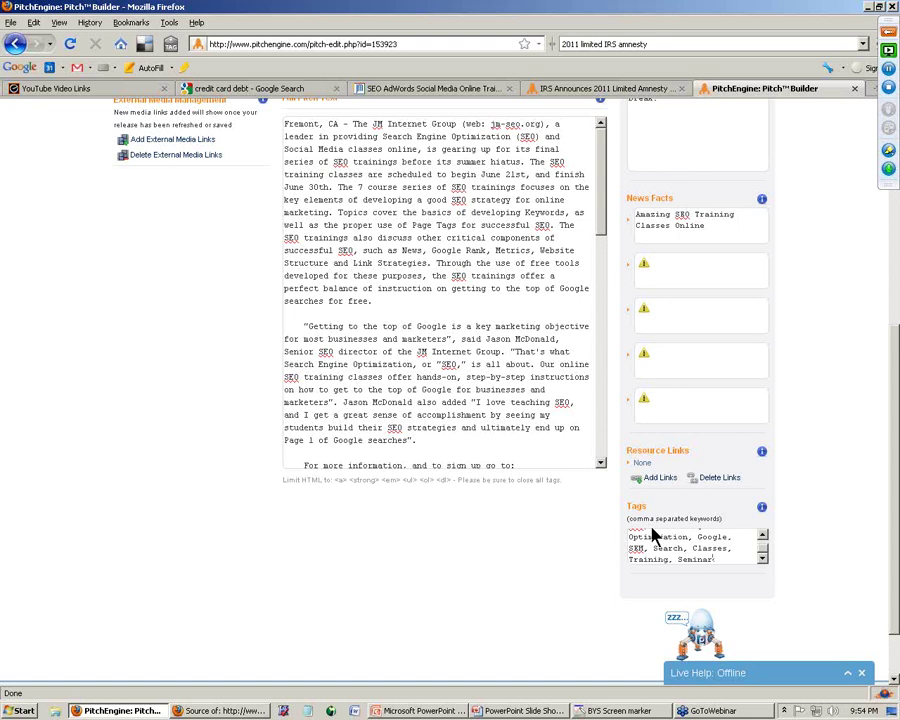
{"action": "type", "text": "s, Free Webinars"}
Save the edited pitch
{"action": "scroll", "coordinate": [893, 610], "scroll_direction": "down", "scroll_amount": 1}
{"action": "left_click_drag", "start_coordinate": [893, 610], "coordinate": [870, 393]}
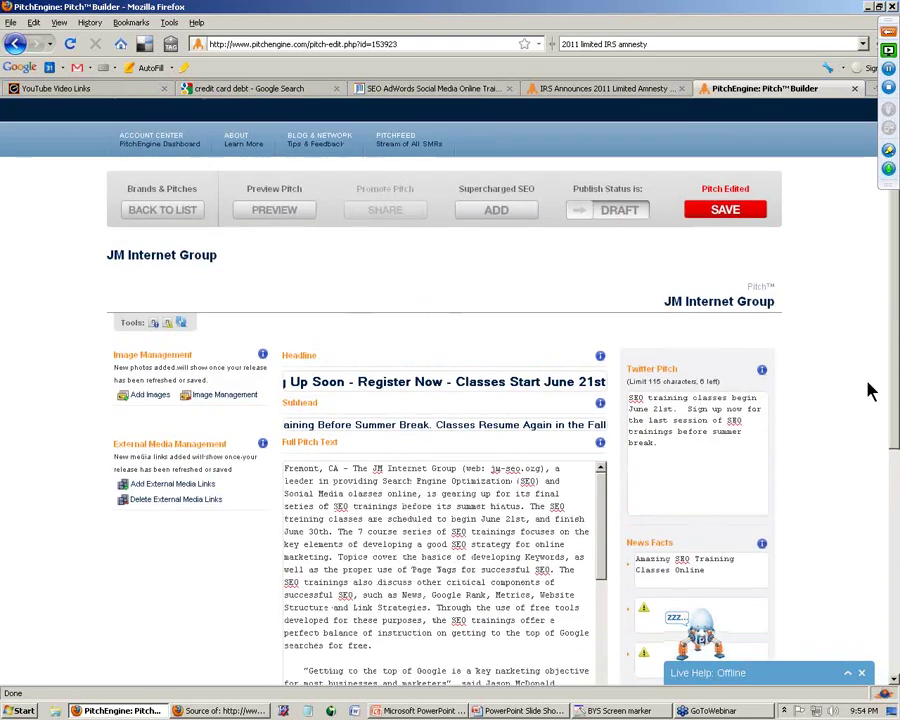
{"action": "left_click", "coordinate": [718, 209]}
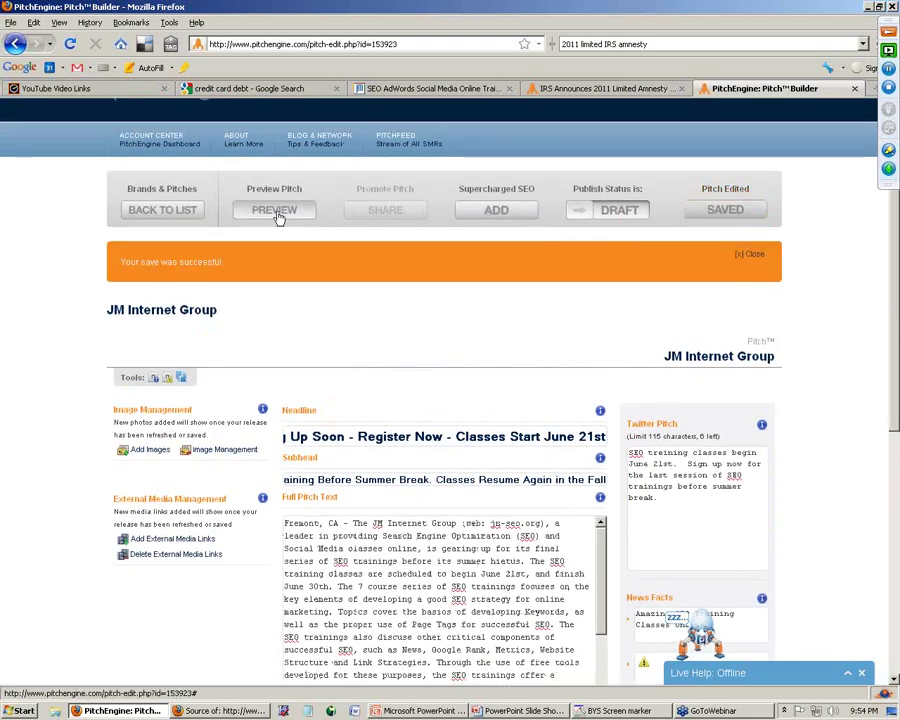
Preview the pitch, check its headline, links, contact block and sidebar details, and close the preview
{"action": "left_click", "coordinate": [278, 211]}
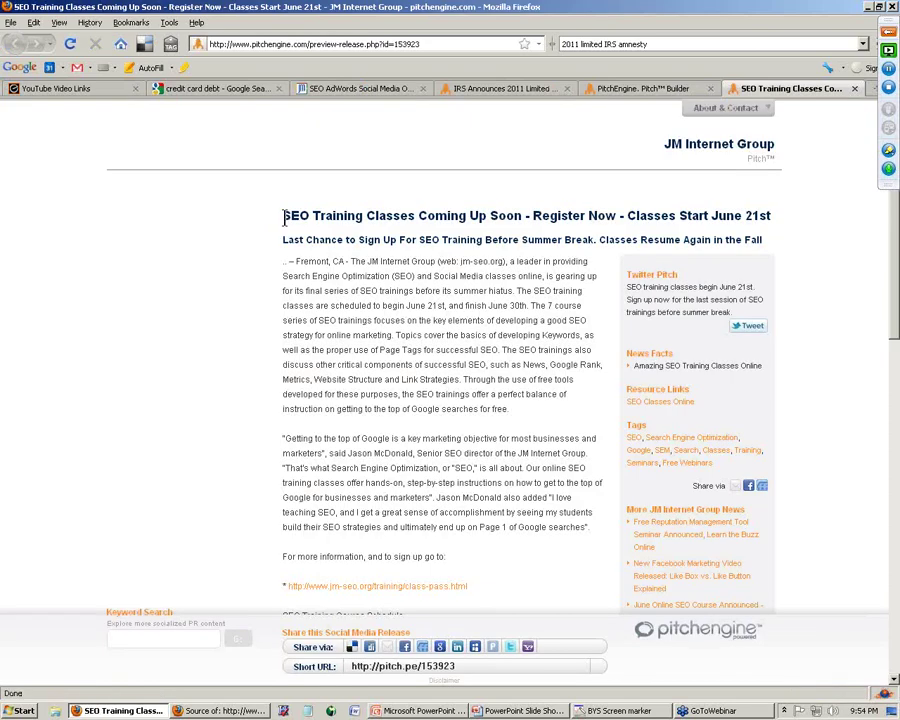
{"action": "left_click_drag", "start_coordinate": [285, 220], "coordinate": [372, 240]}
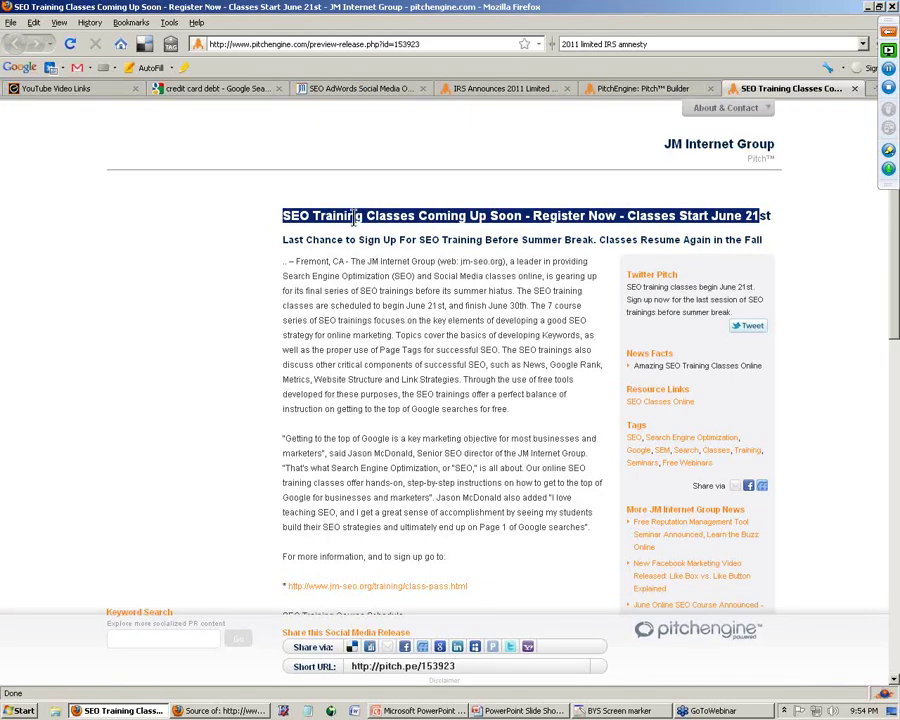
{"action": "scroll", "coordinate": [344, 344], "scroll_direction": "down", "scroll_amount": 3}
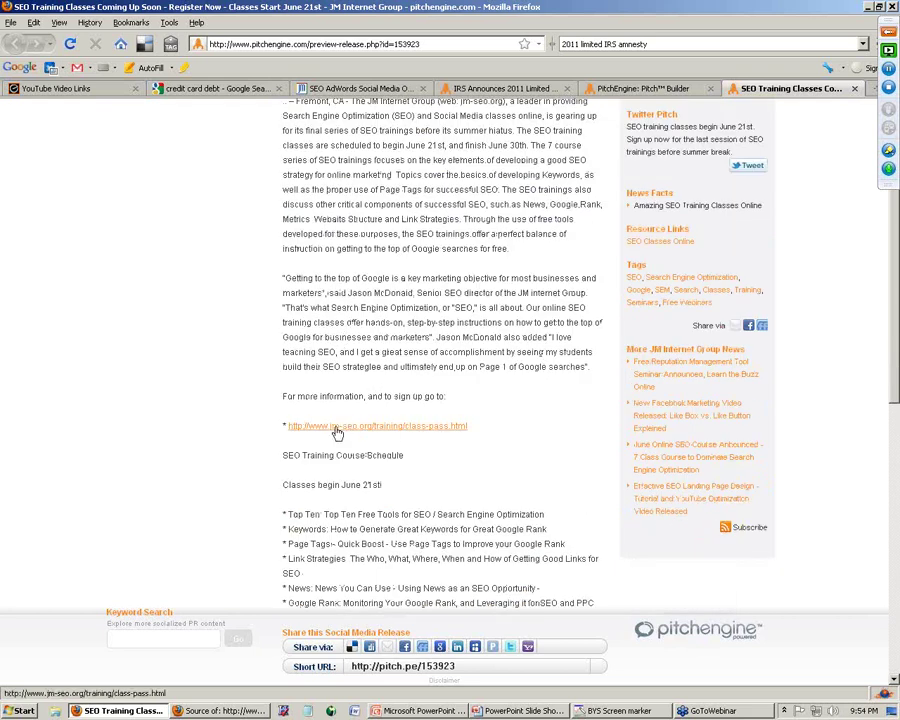
{"action": "scroll", "coordinate": [338, 433], "scroll_direction": "down", "scroll_amount": 14}
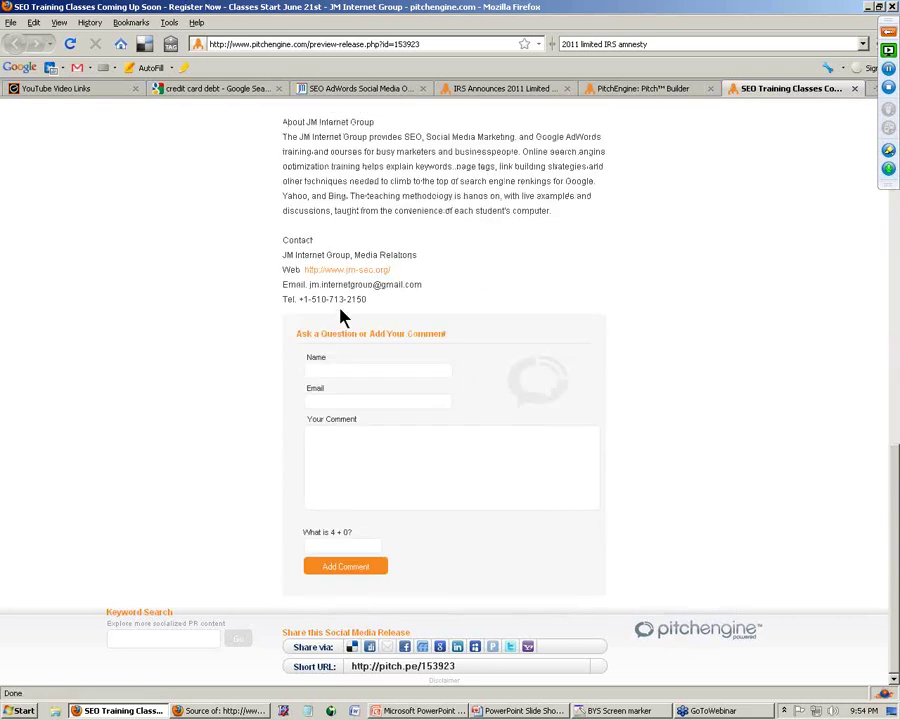
{"action": "scroll", "coordinate": [337, 283], "scroll_direction": "up", "scroll_amount": 17}
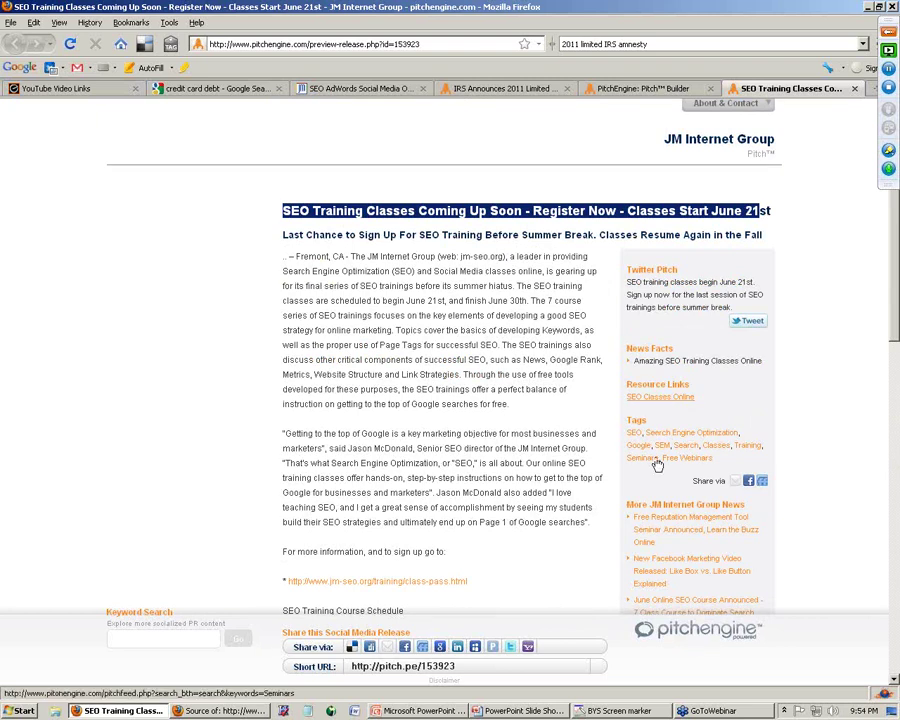
{"action": "left_click_drag", "start_coordinate": [895, 305], "coordinate": [856, 250]}
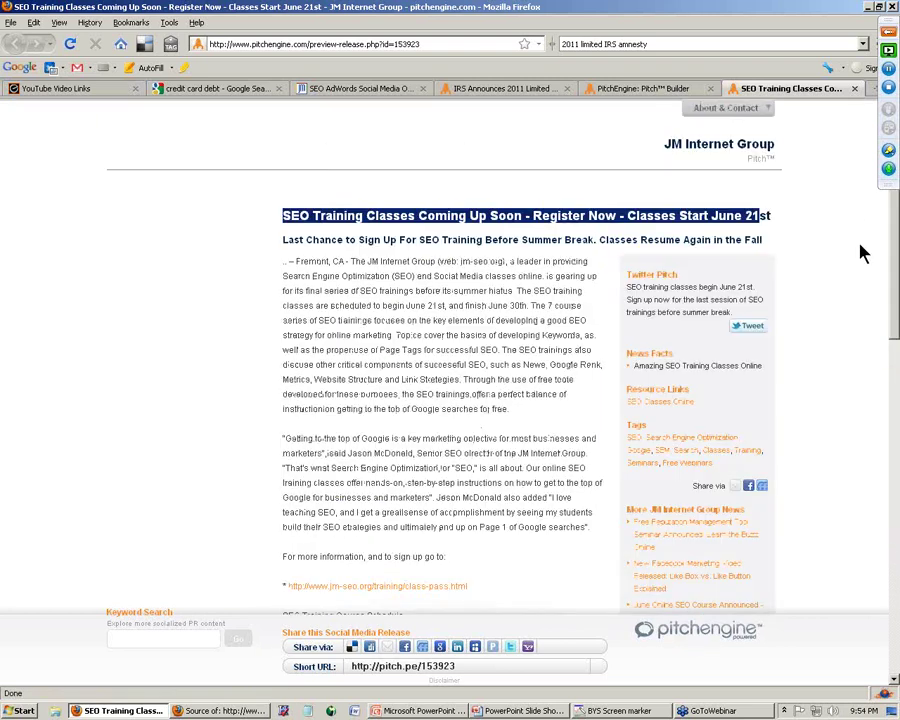
{"action": "left_click", "coordinate": [855, 89]}
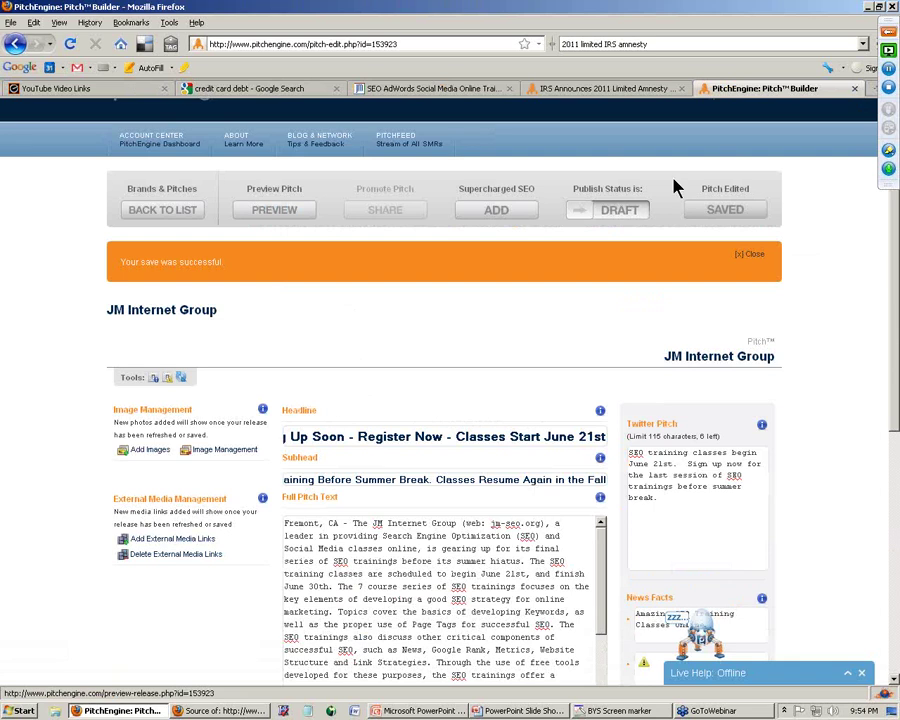
Change the pitch's publish status from draft to live and return to the list of releases
{"action": "left_click", "coordinate": [620, 213]}
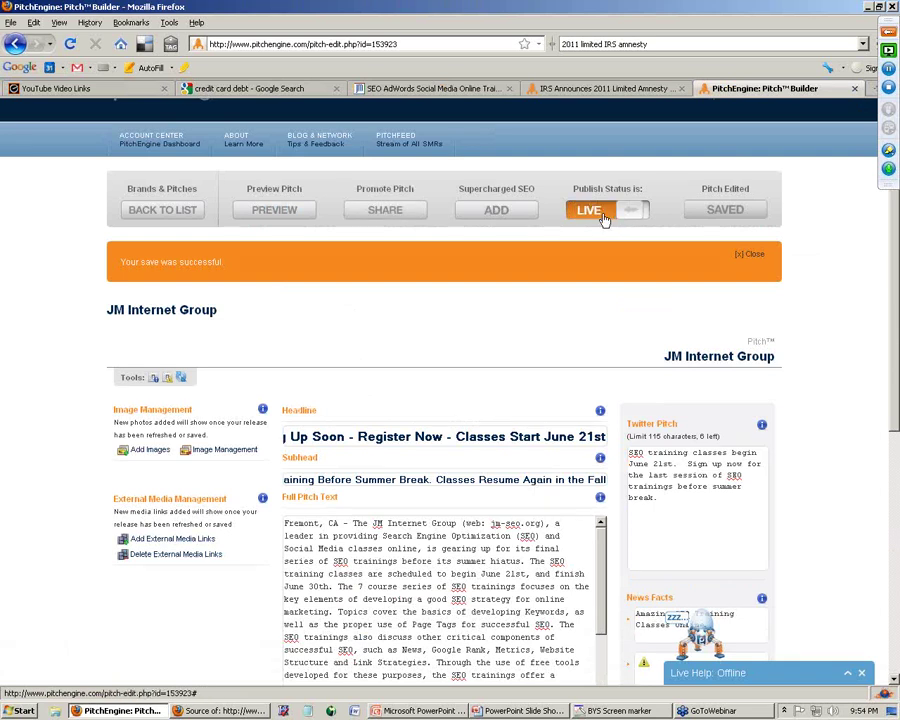
{"action": "left_click", "coordinate": [182, 220]}
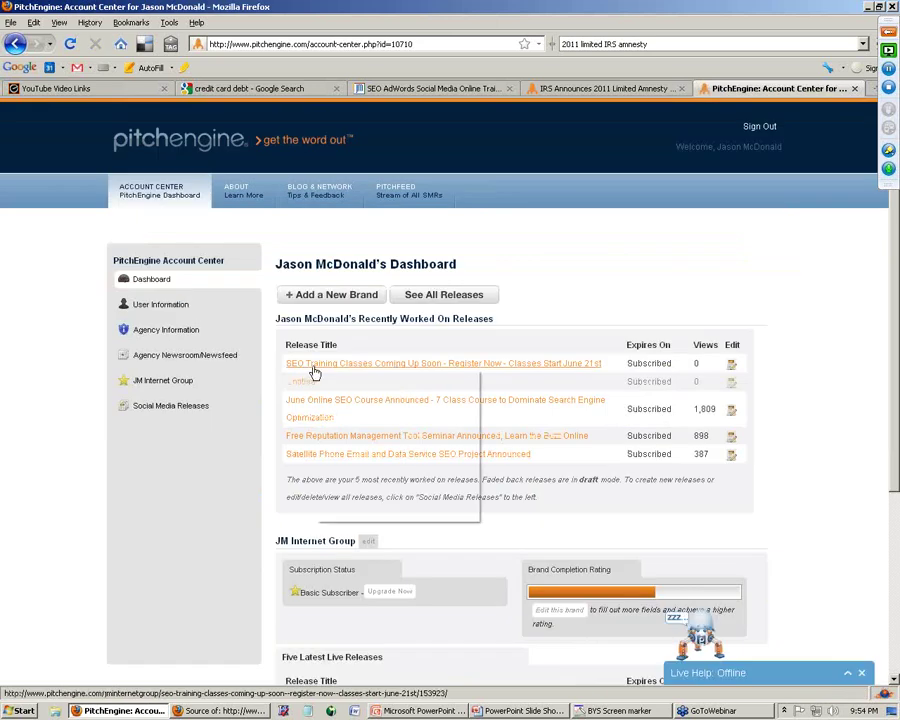
Open the published SEO Training Classes release in a new tab and select its full web address
{"action": "right_click", "coordinate": [313, 372]}
{"action": "left_click", "coordinate": [350, 387]}
{"action": "key", "text": "ctrl+Tab"}
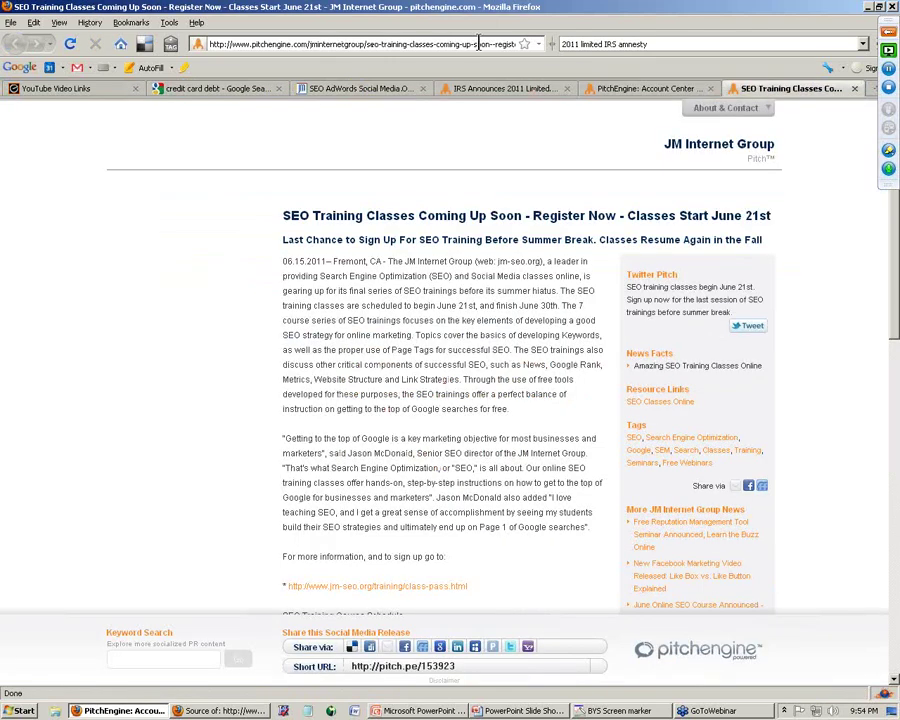
{"action": "left_click", "coordinate": [477, 43]}
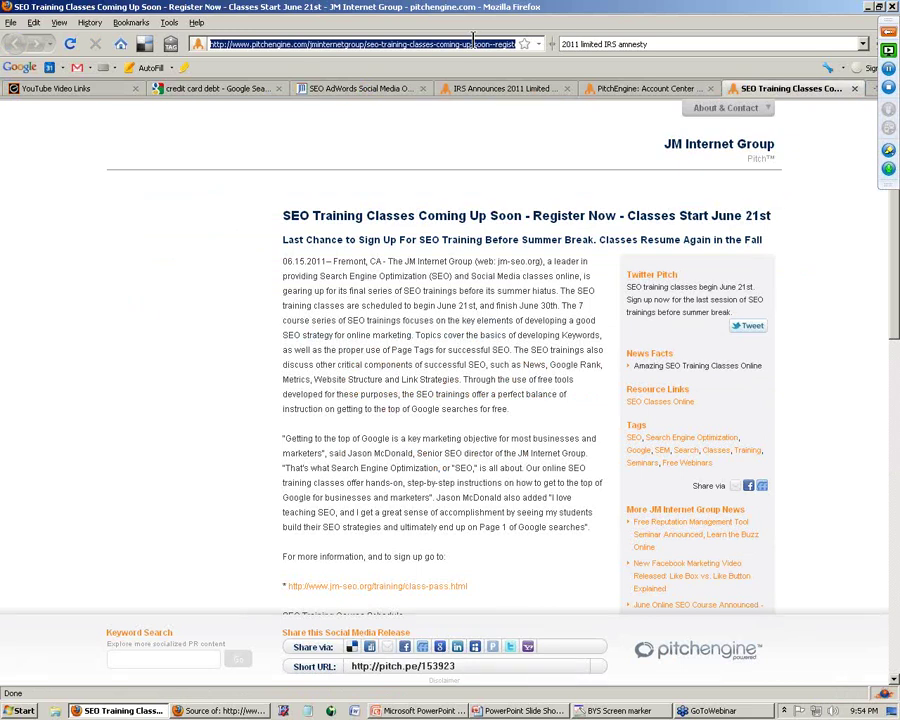
Close the SEO Training Classes release, open the Free Reputation Management Tool Seminar release, and select "Free Reputation Management Tool Seminar" in its headline
{"action": "left_click", "coordinate": [854, 88]}
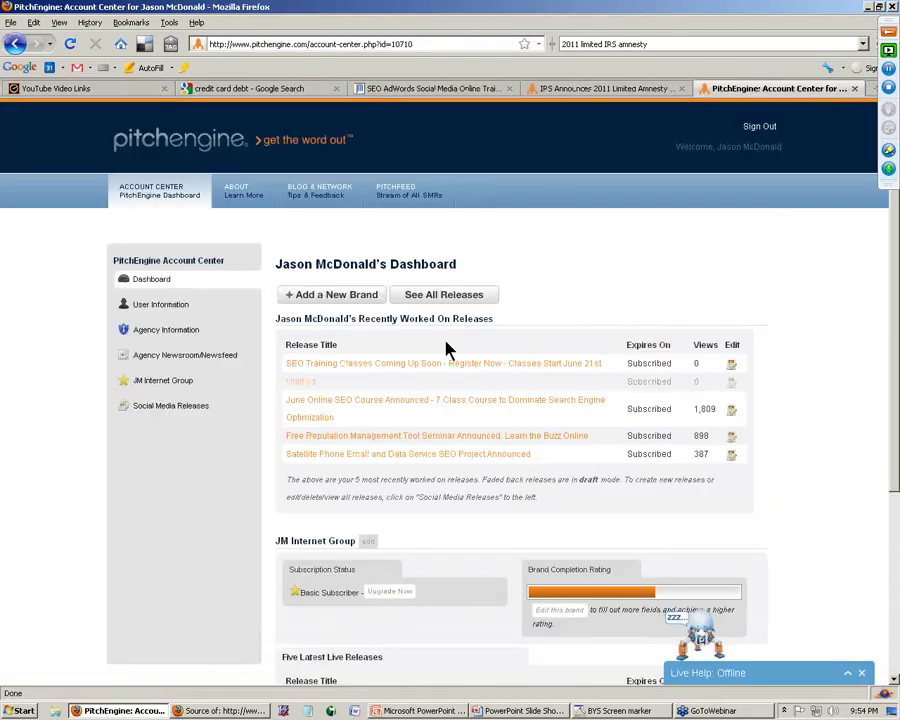
{"action": "left_click", "coordinate": [357, 438]}
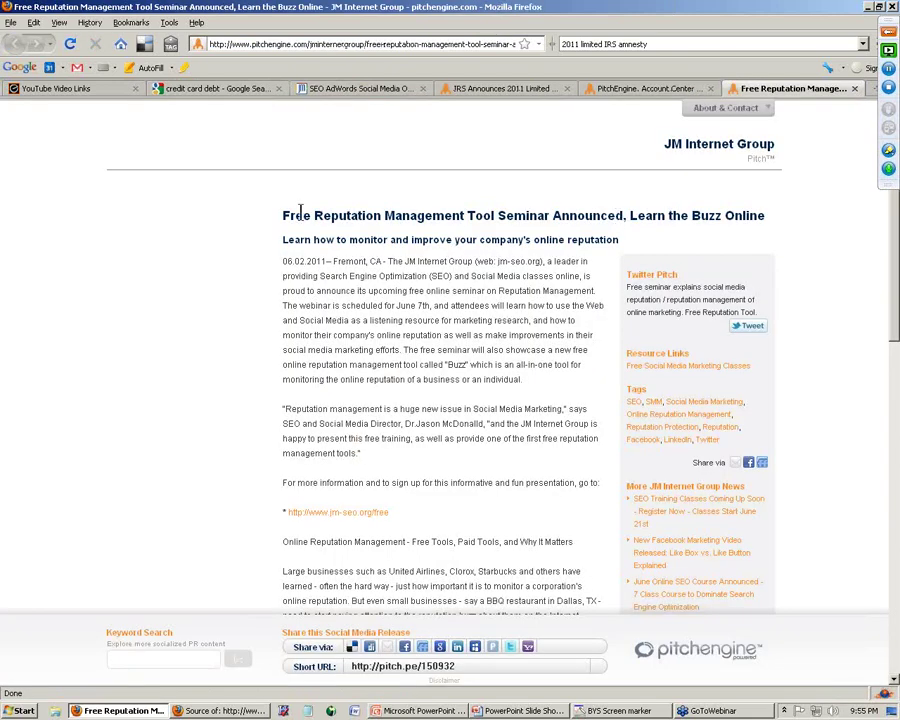
{"action": "left_click_drag", "start_coordinate": [283, 217], "coordinate": [549, 217]}
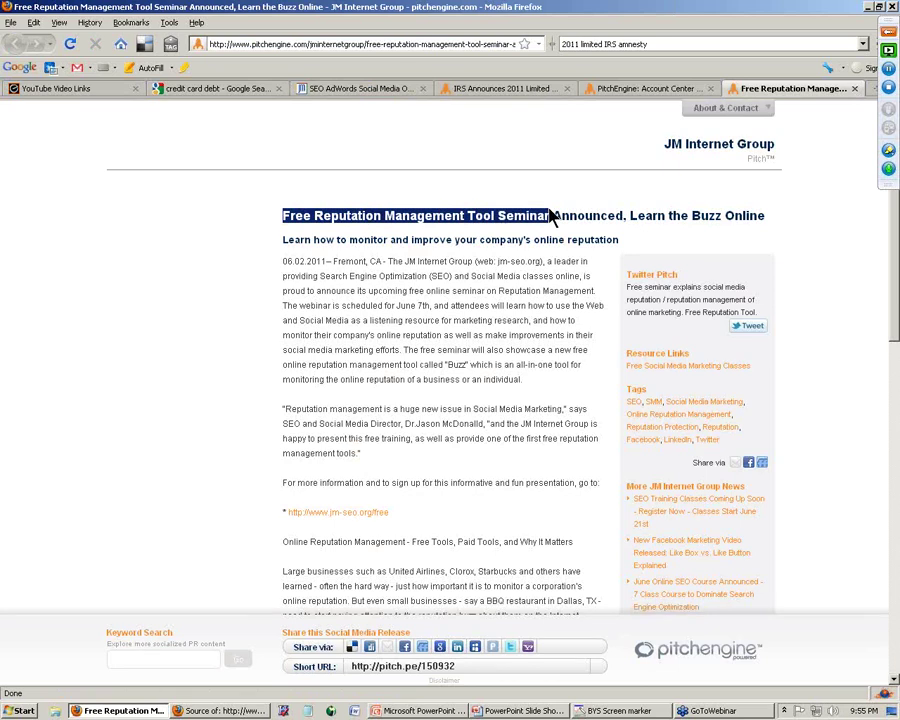
Switch to Internet Explorer, search Google for the exact phrase "Free Reputation Management Tool Seminar" in quotation marks, and highlight the number of results
{"action": "left_click", "coordinate": [20, 710]}
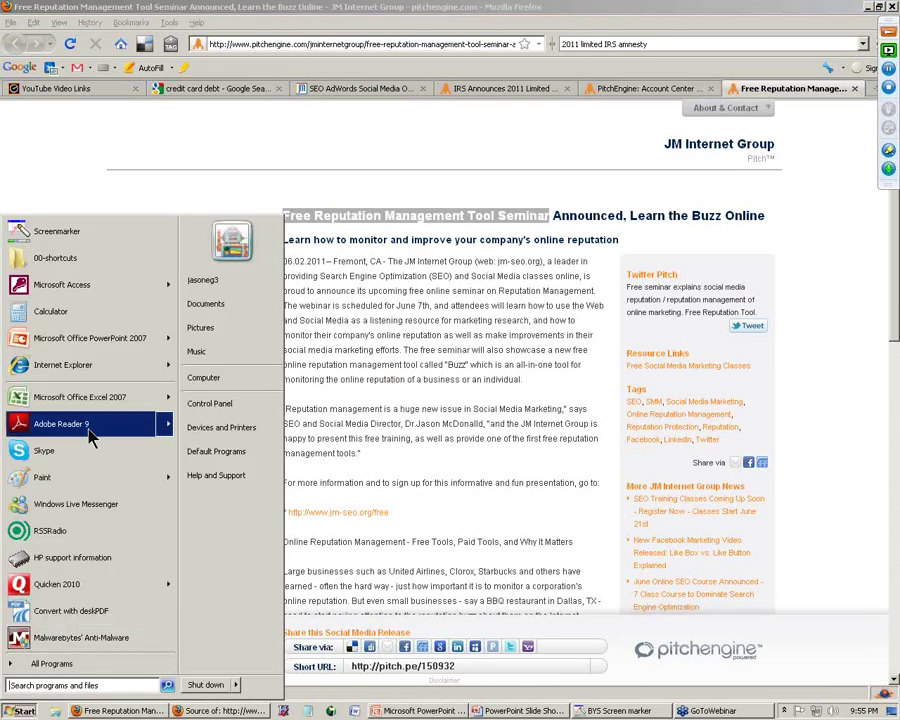
{"action": "left_click", "coordinate": [102, 366]}
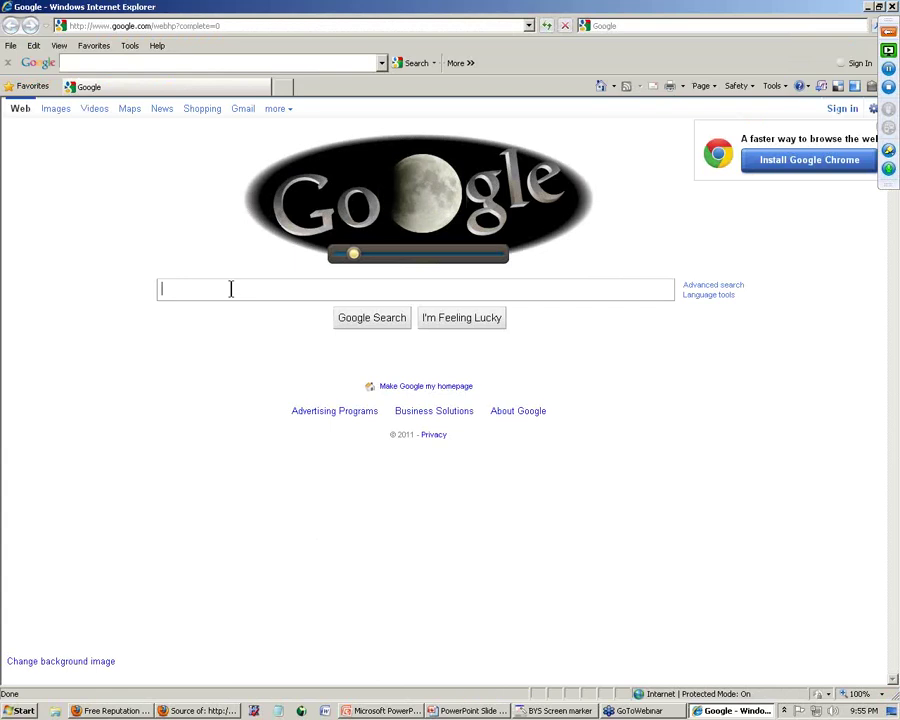
{"action": "type", "text": "\""}
{"action": "type", "text": "Free Reputation Management Tool Seminar\""}
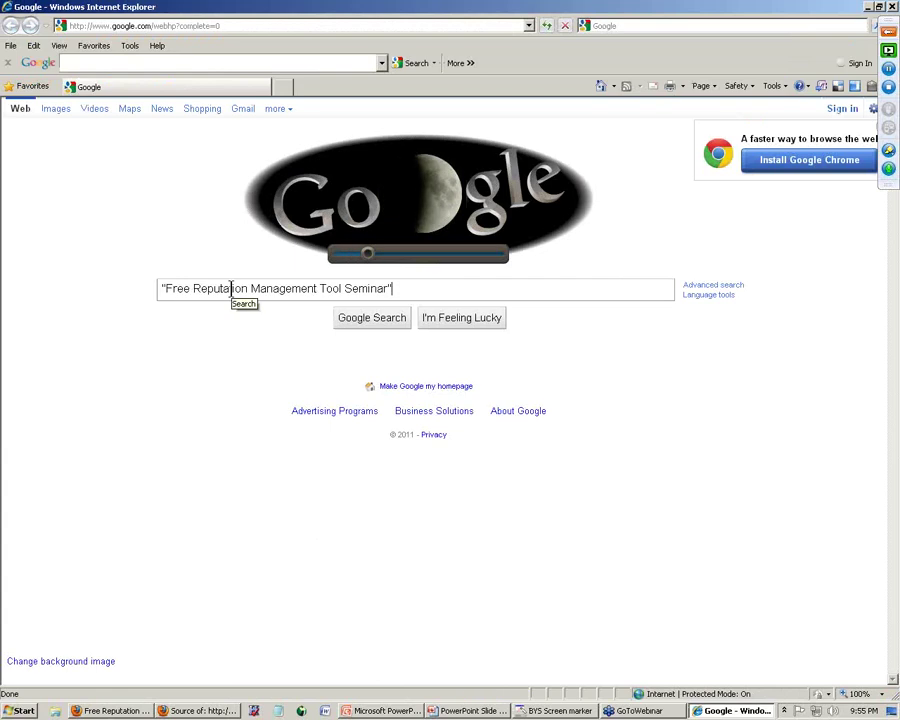
{"action": "key", "text": "Return"}
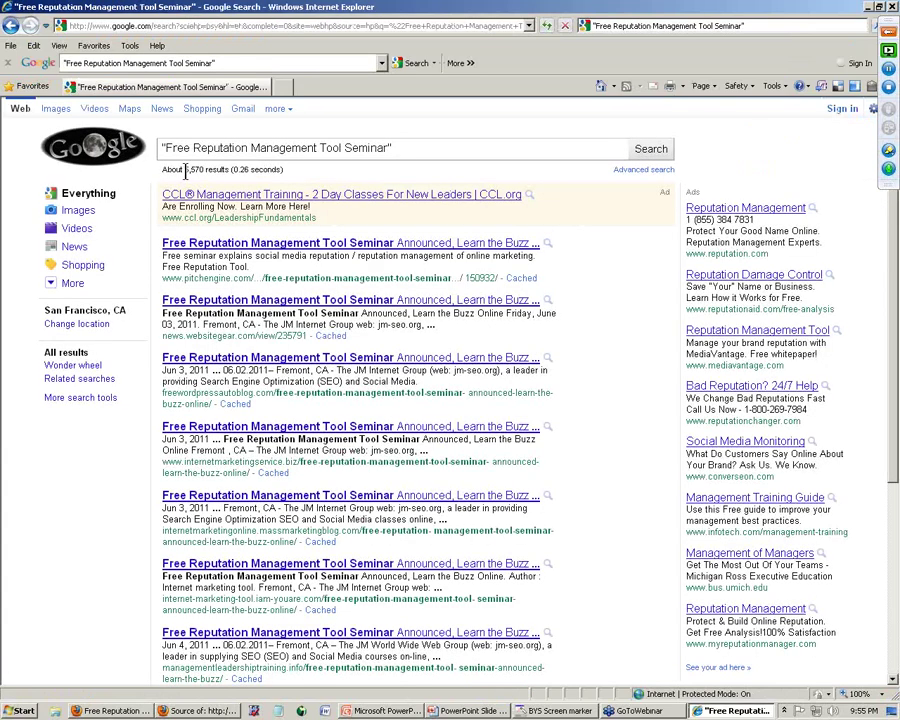
{"action": "double_click", "coordinate": [201, 170]}
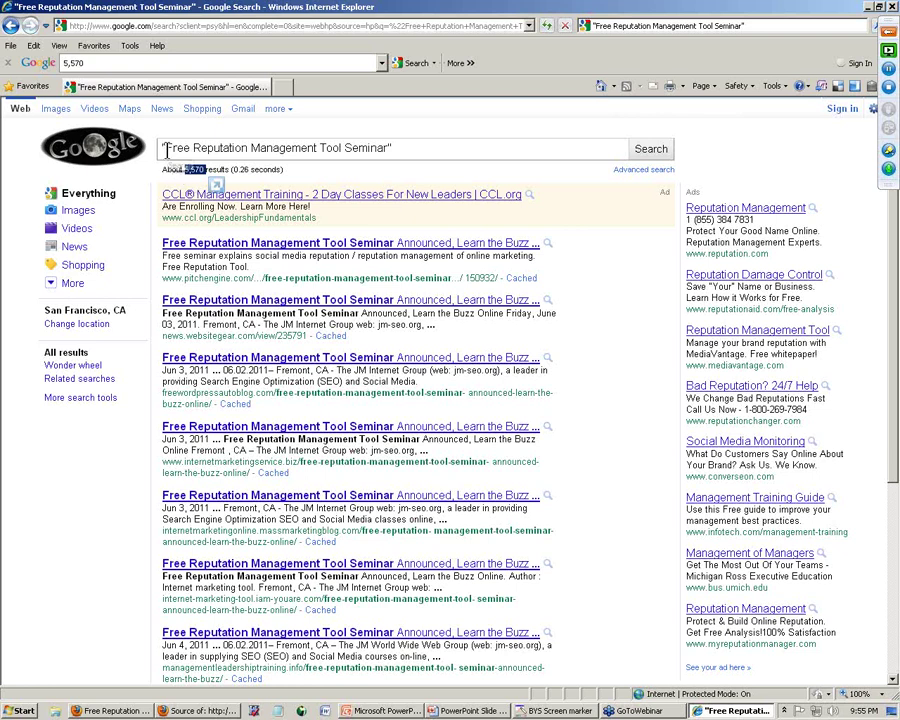
Shorten the Google query to Free Reputation Management Tool, without quotation marks, and run the search
{"action": "left_click", "coordinate": [183, 180]}
{"action": "key", "text": "Delete"}
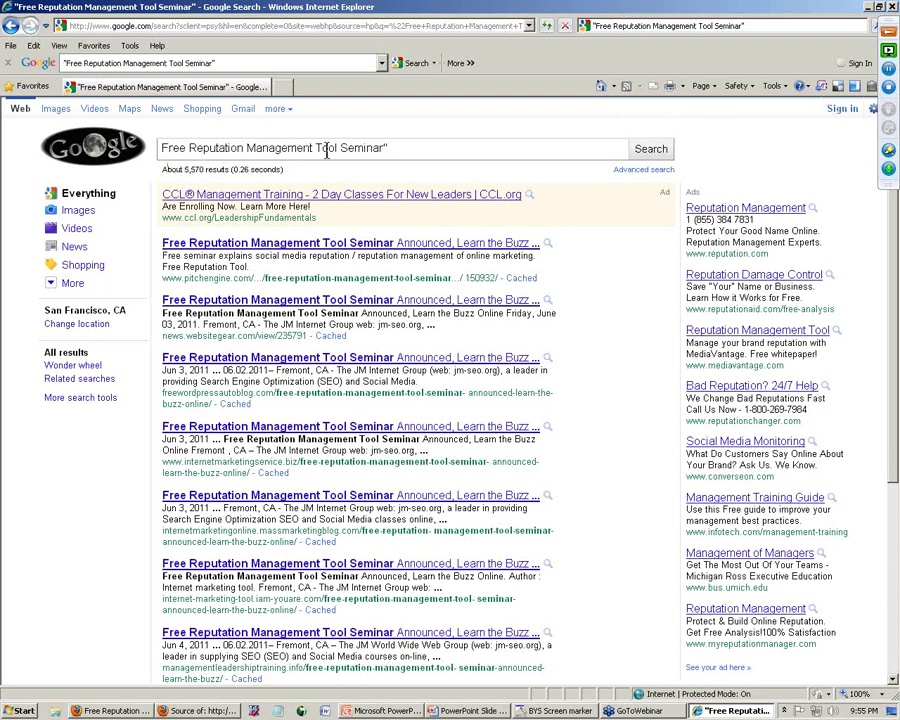
{"action": "left_click", "coordinate": [395, 150]}
{"action": "key", "text": "BackSpace"}
{"action": "key", "text": "BackSpace"}
{"action": "key", "text": "BackSpace"}
{"action": "key", "text": "BackSpace"}
{"action": "key", "text": "BackSpace"}
{"action": "key", "text": "BackSpace"}
{"action": "key", "text": "BackSpace"}
{"action": "key", "text": "BackSpace"}
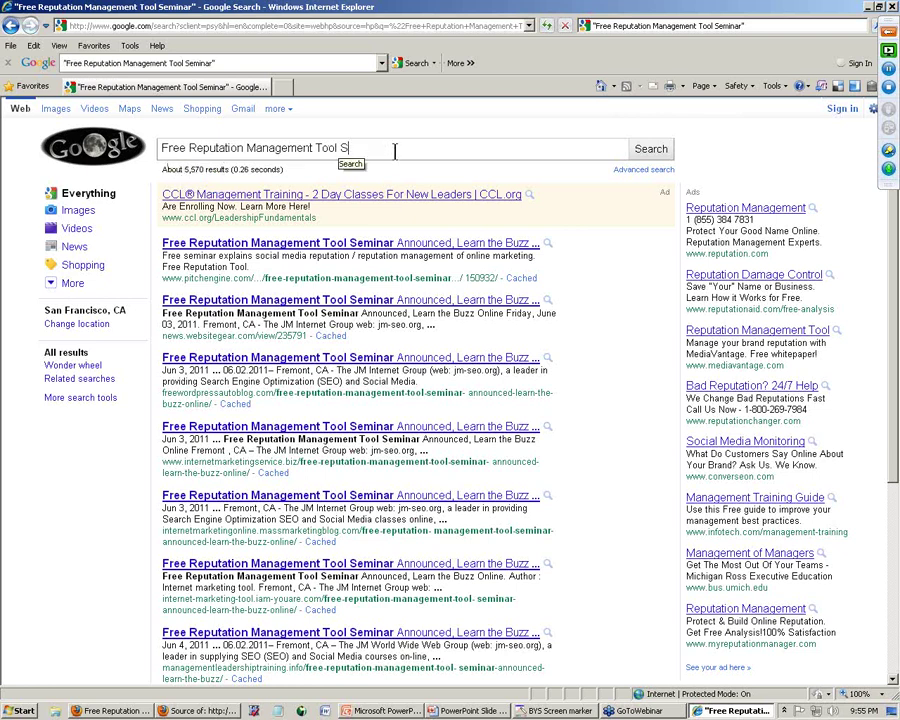
{"action": "key", "text": "Return"}
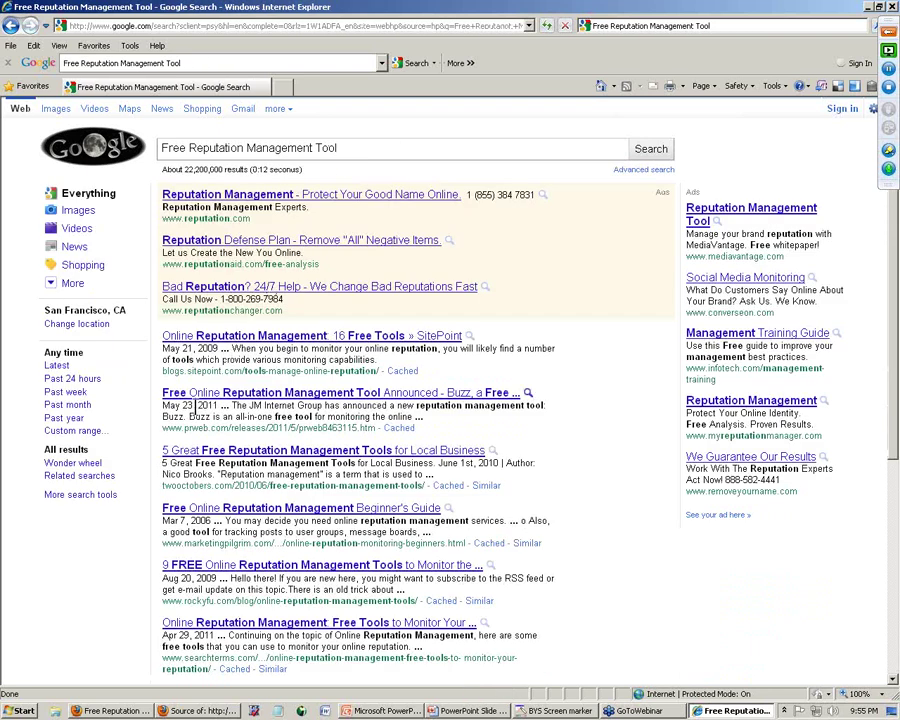
{"action": "left_click_drag", "start_coordinate": [163, 427], "coordinate": [207, 426]}
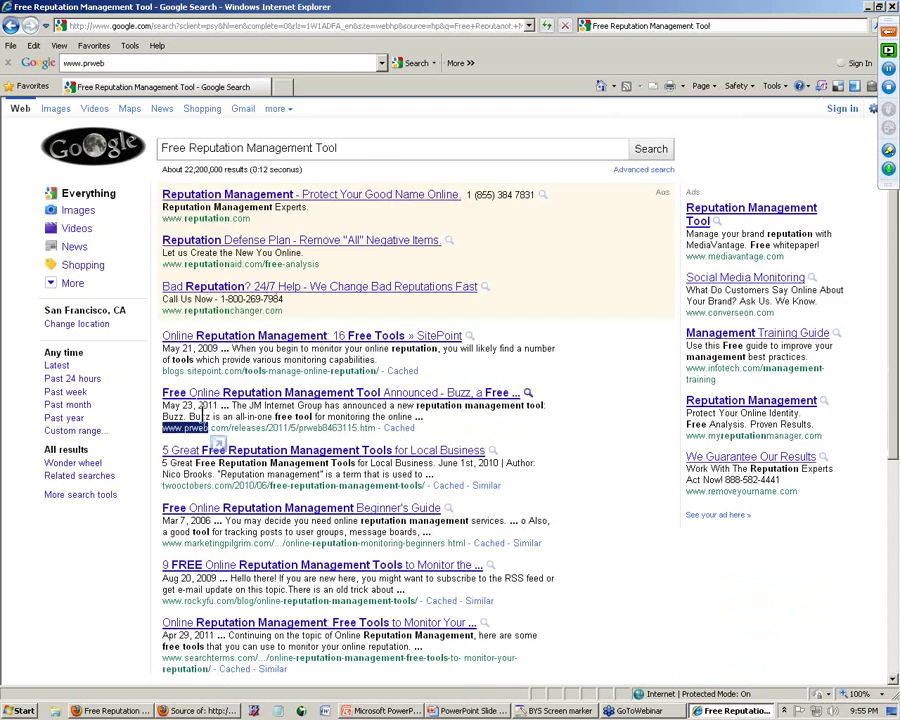
{"action": "scroll", "coordinate": [205, 428], "scroll_direction": "down", "scroll_amount": 6}
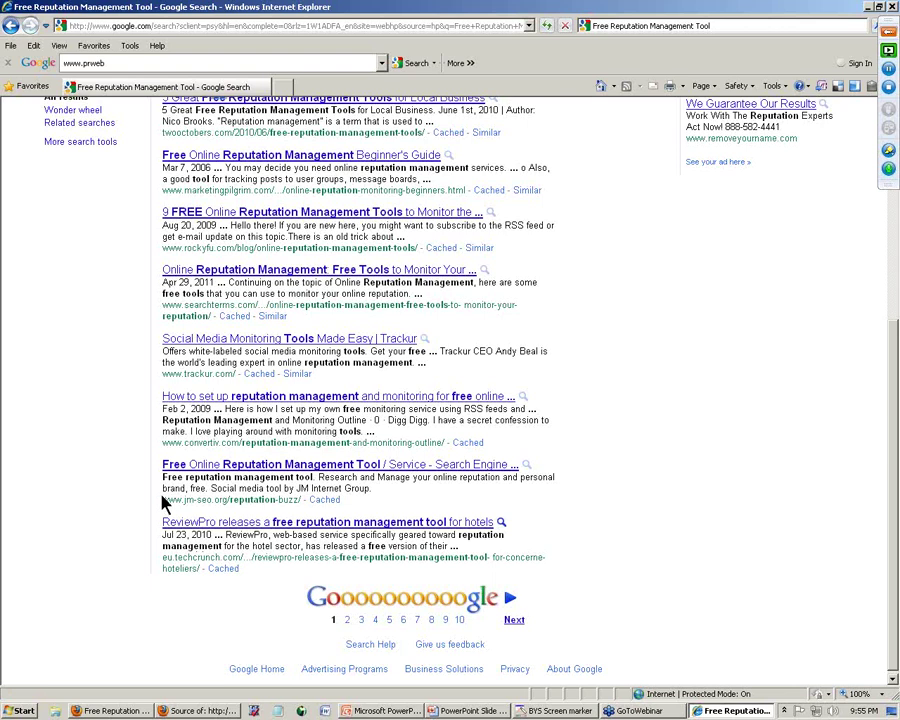
{"action": "left_click_drag", "start_coordinate": [162, 463], "coordinate": [366, 506]}
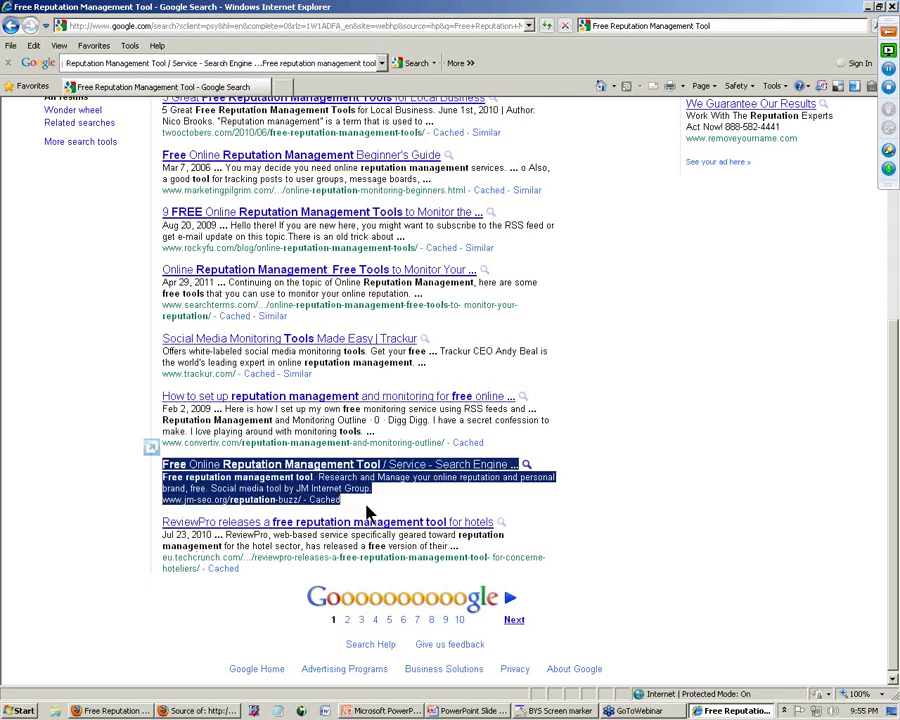
{"action": "scroll", "coordinate": [366, 511], "scroll_direction": "up", "scroll_amount": 10}
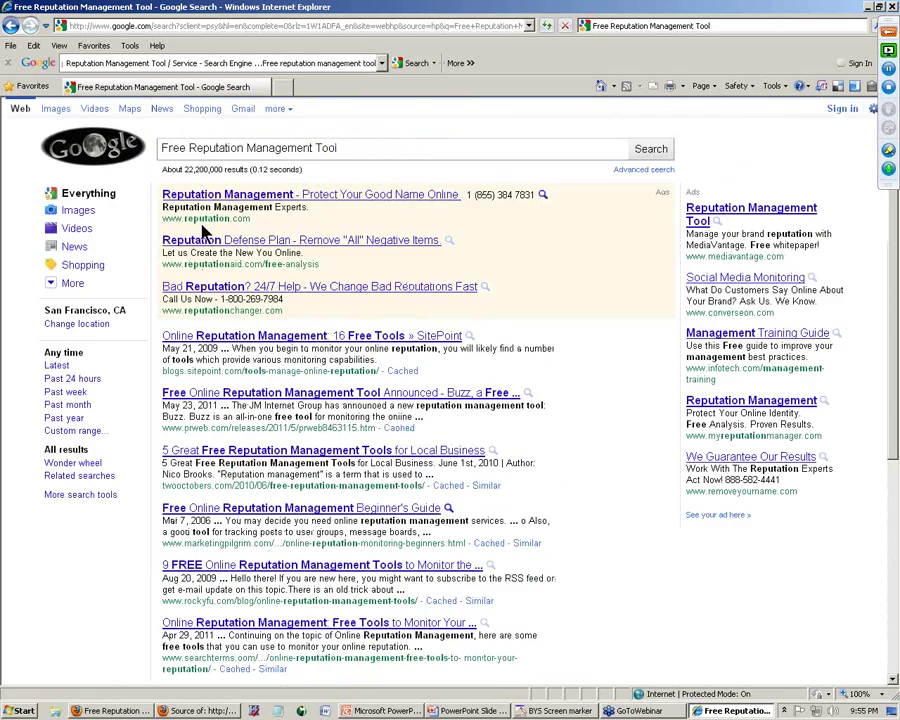